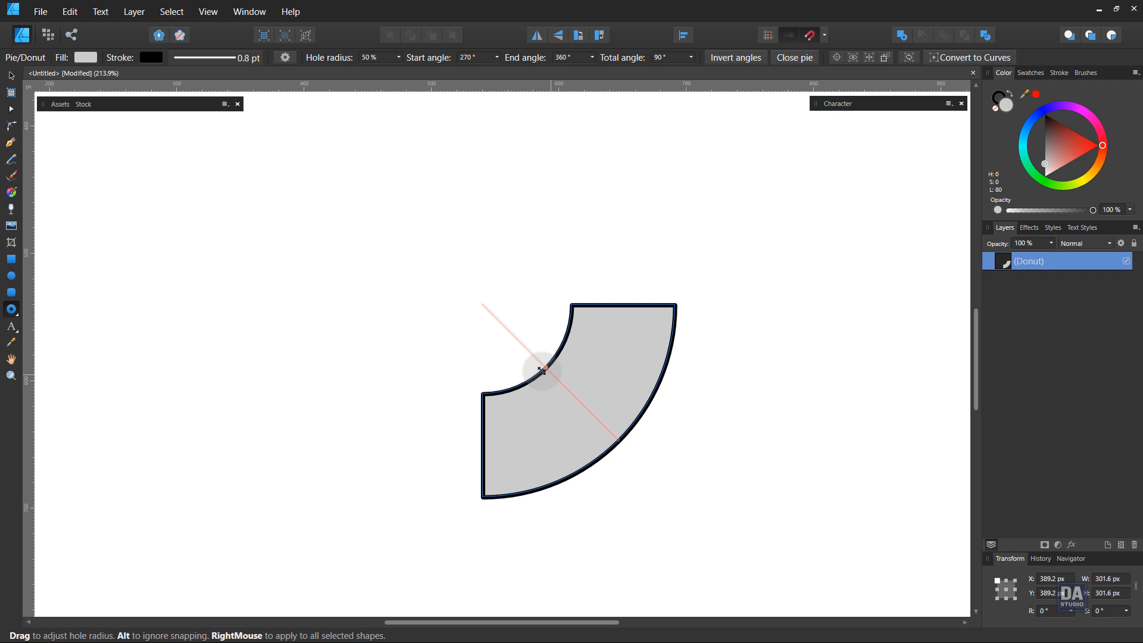
Remove the black outline from the quarter-donut shape.
{"action": "key", "text": "v"}
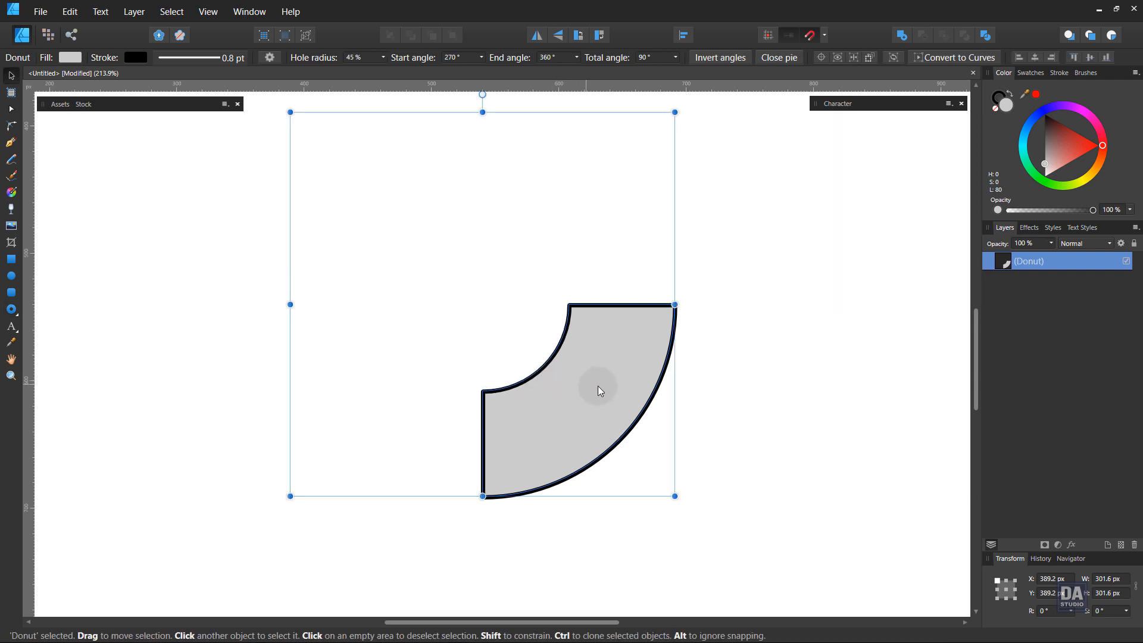
{"action": "key", "text": "z"}
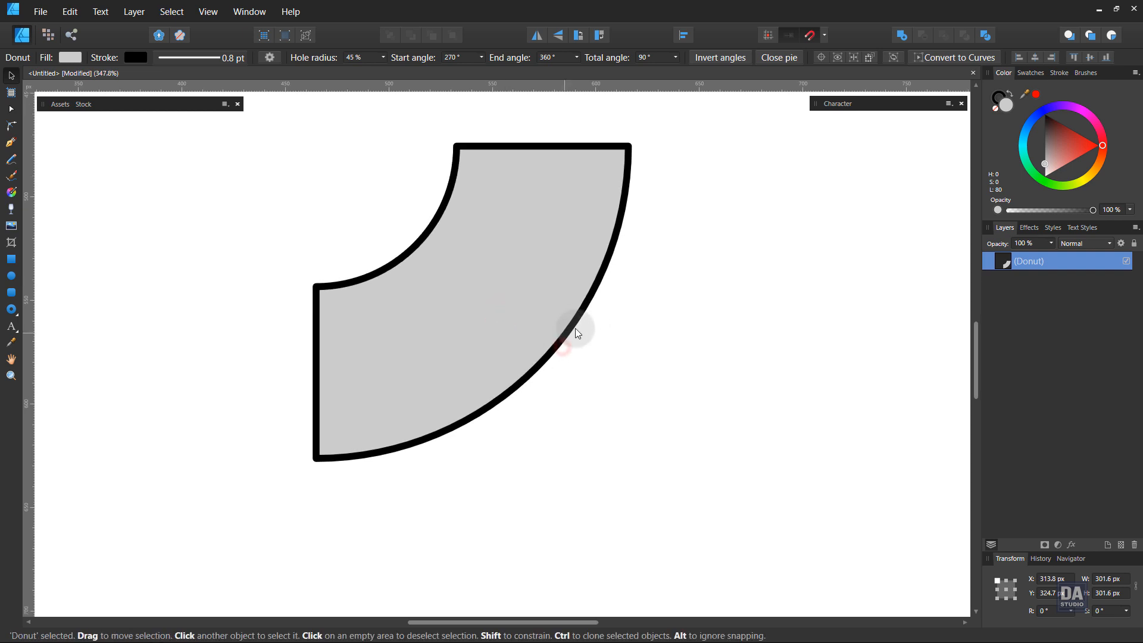
{"action": "left_click", "coordinate": [991, 107]}
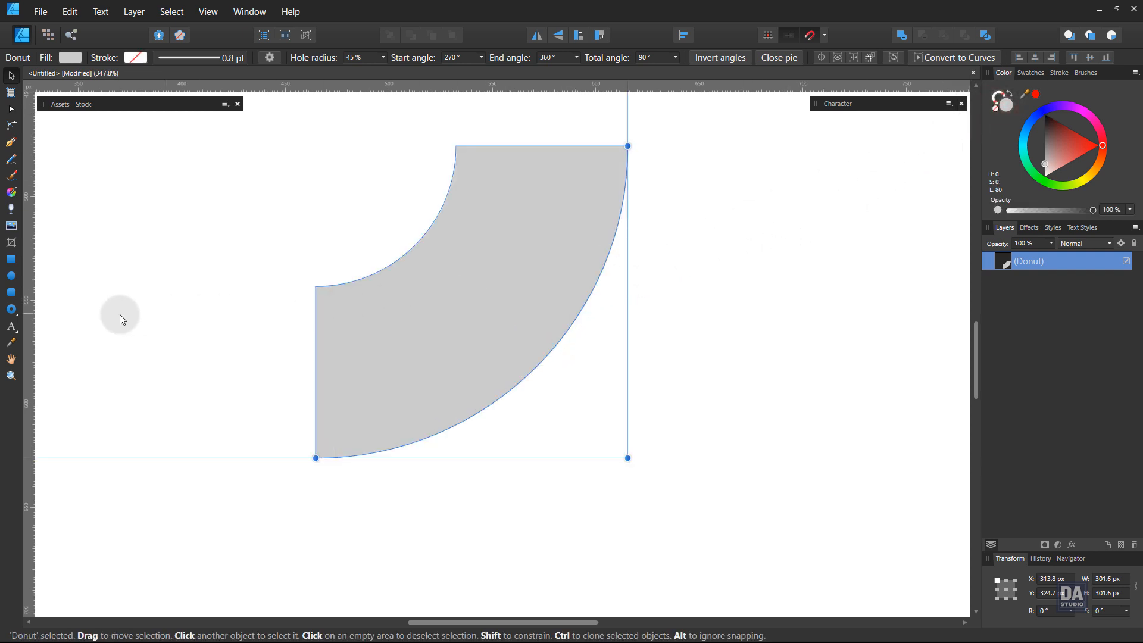
Draw a rectangle about 82.7 by 140.5 px down from the donut's flat upper end and darken its fill to lightness 61.
{"action": "left_click", "coordinate": [13, 262]}
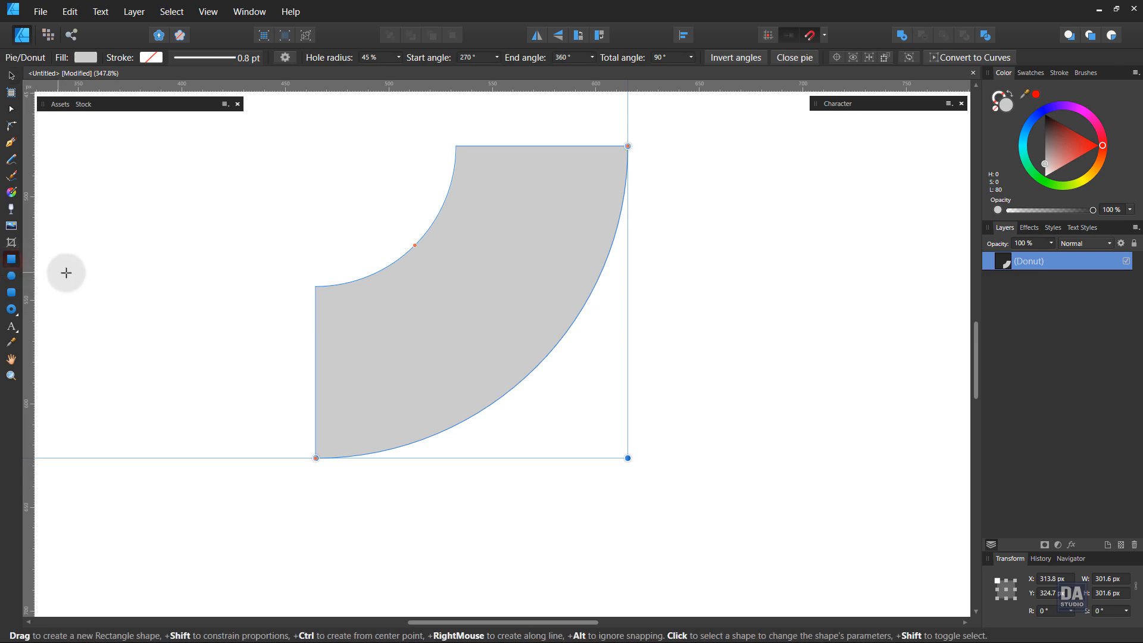
{"action": "left_click", "coordinate": [658, 151]}
{"action": "left_click_drag", "start_coordinate": [627, 146], "coordinate": [457, 437]}
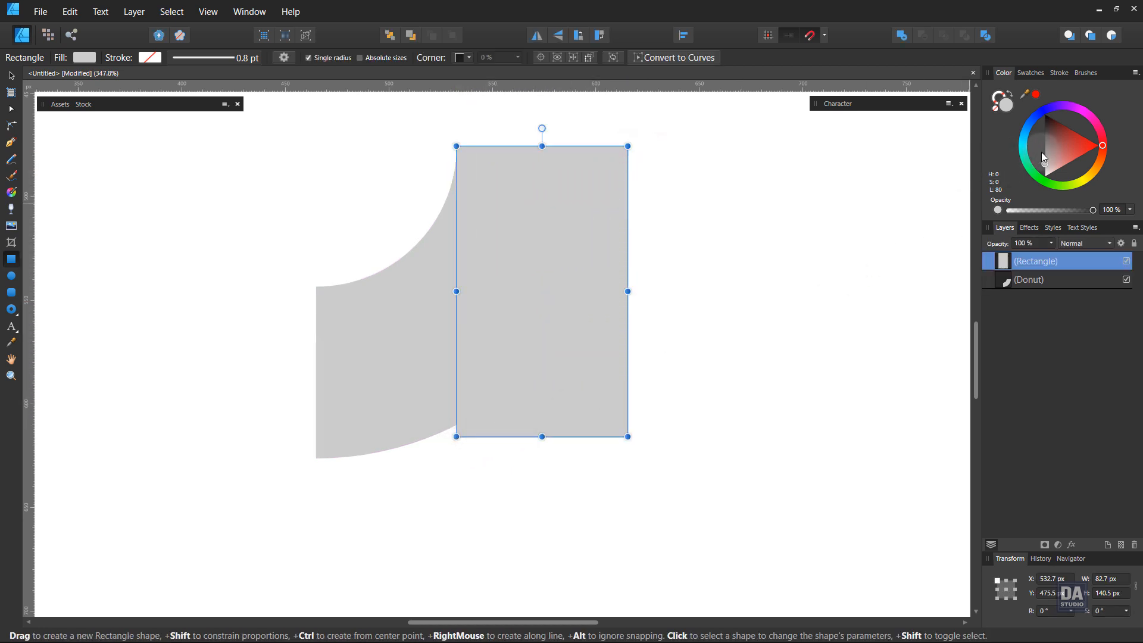
{"action": "left_click_drag", "start_coordinate": [1048, 159], "coordinate": [1044, 151]}
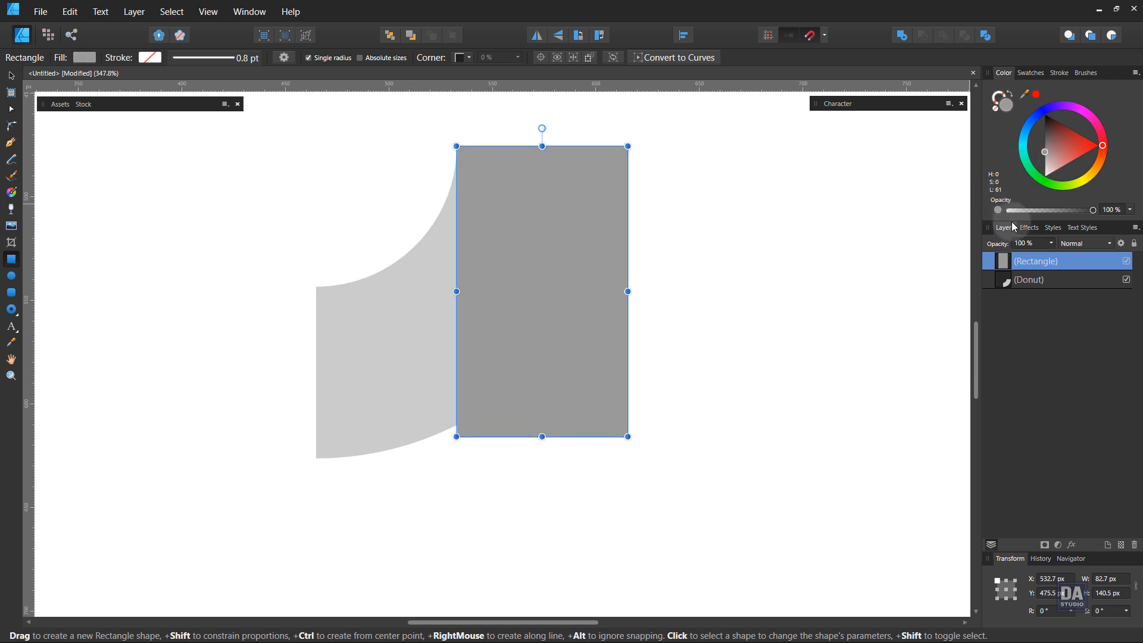
Place the rectangle behind the donut and stretch its lower edge down to form a long stem.
{"action": "left_click_drag", "start_coordinate": [1073, 260], "coordinate": [1047, 306]}
{"action": "key", "text": "space"}
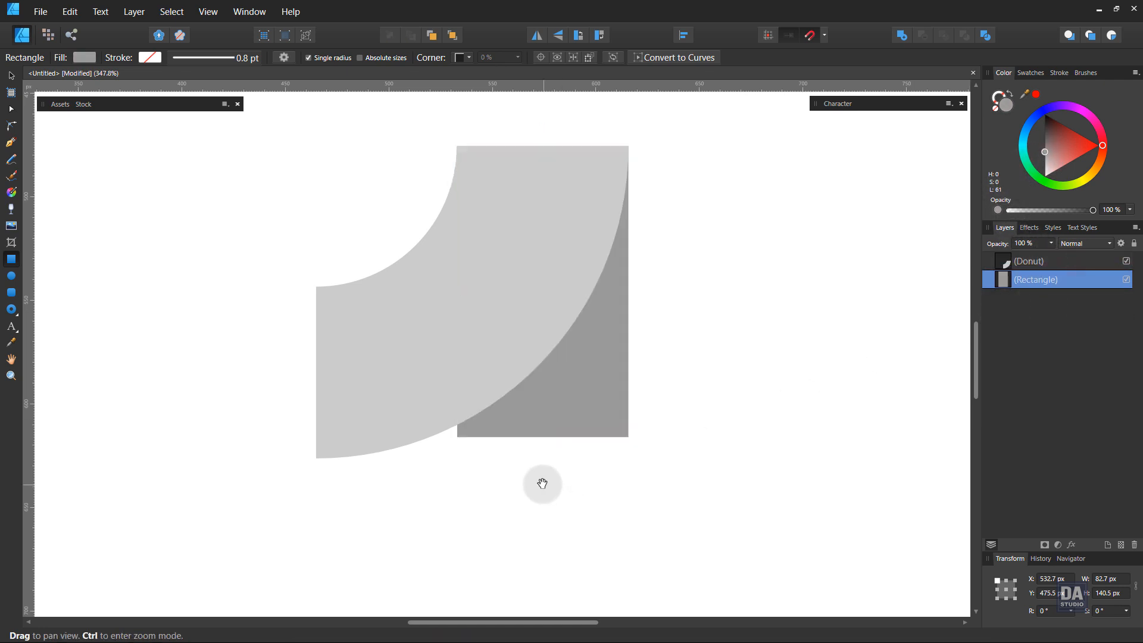
{"action": "left_click_drag", "start_coordinate": [543, 473], "coordinate": [397, 438]}
{"action": "left_click_drag", "start_coordinate": [522, 515], "coordinate": [495, 385]}
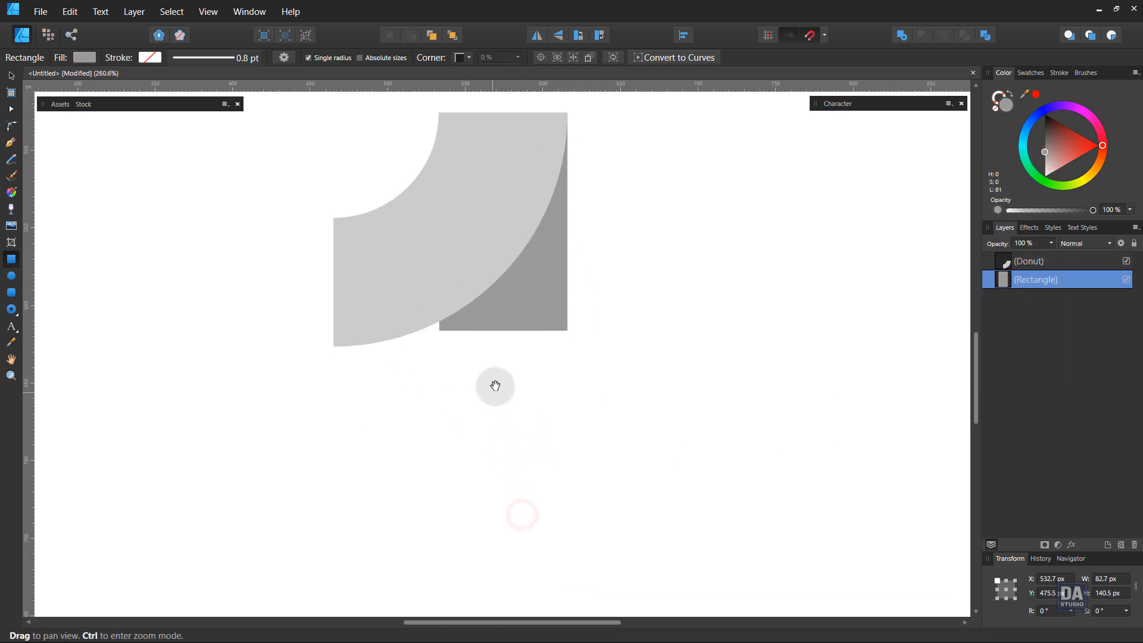
{"action": "left_click_drag", "start_coordinate": [502, 331], "coordinate": [527, 556]}
{"action": "left_click", "coordinate": [604, 485]}
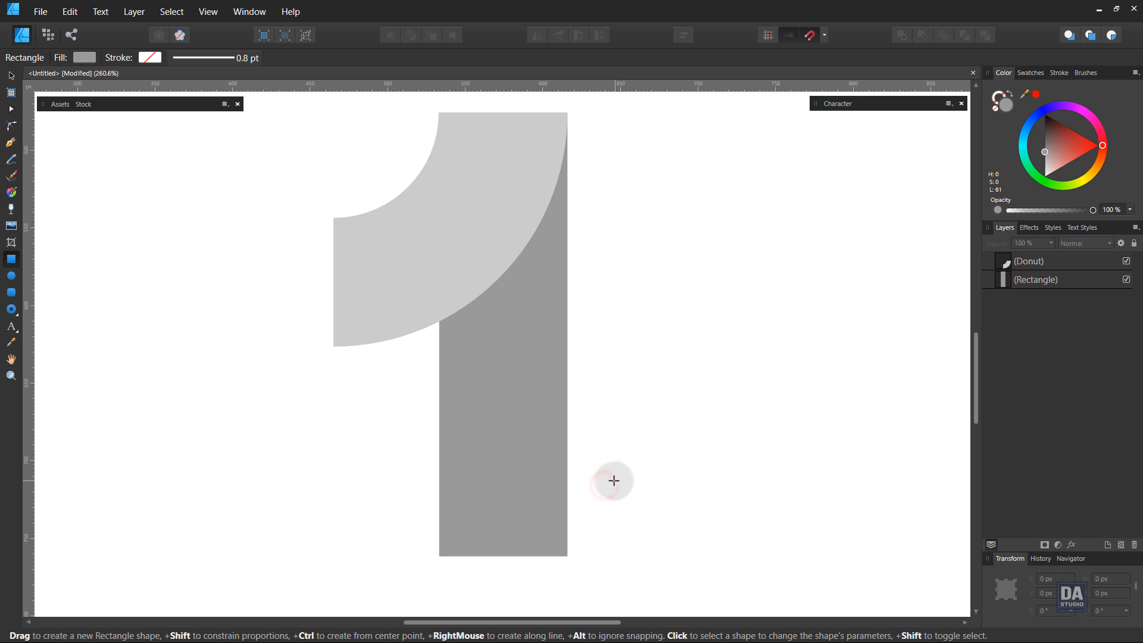
Draw a Pen curve from the rectangle's left edge just below the donut to the upper-right corner, bowed outward toward the lower right.
{"action": "key", "text": "ctrl+space"}
{"action": "left_click_drag", "start_coordinate": [413, 110], "coordinate": [515, 208]}
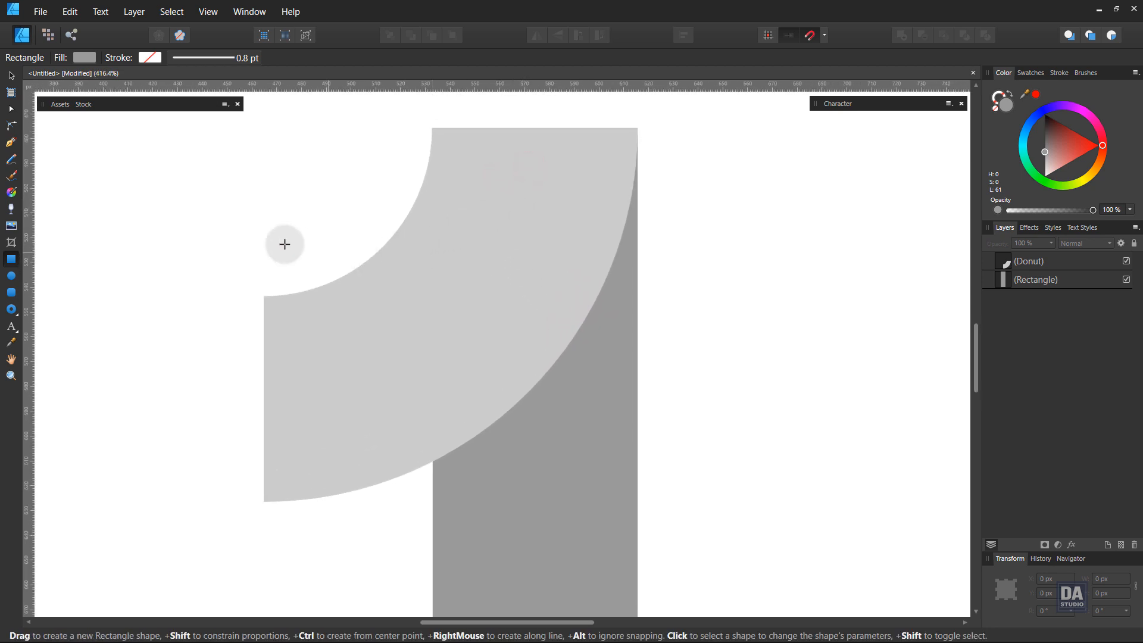
{"action": "left_click", "coordinate": [11, 148]}
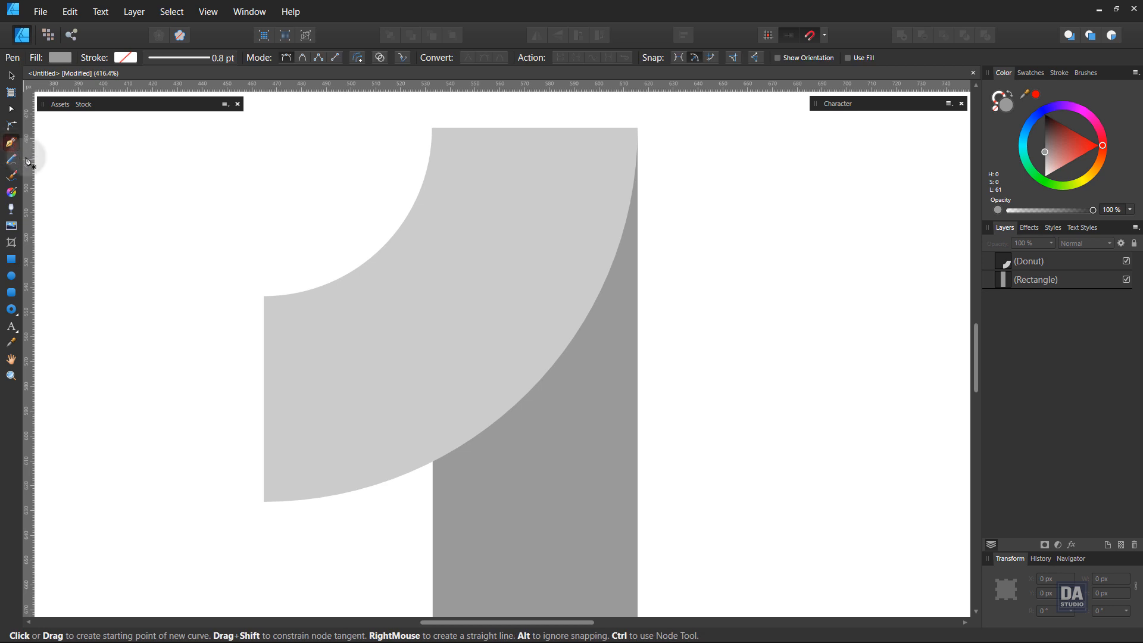
{"action": "left_click", "coordinate": [432, 514]}
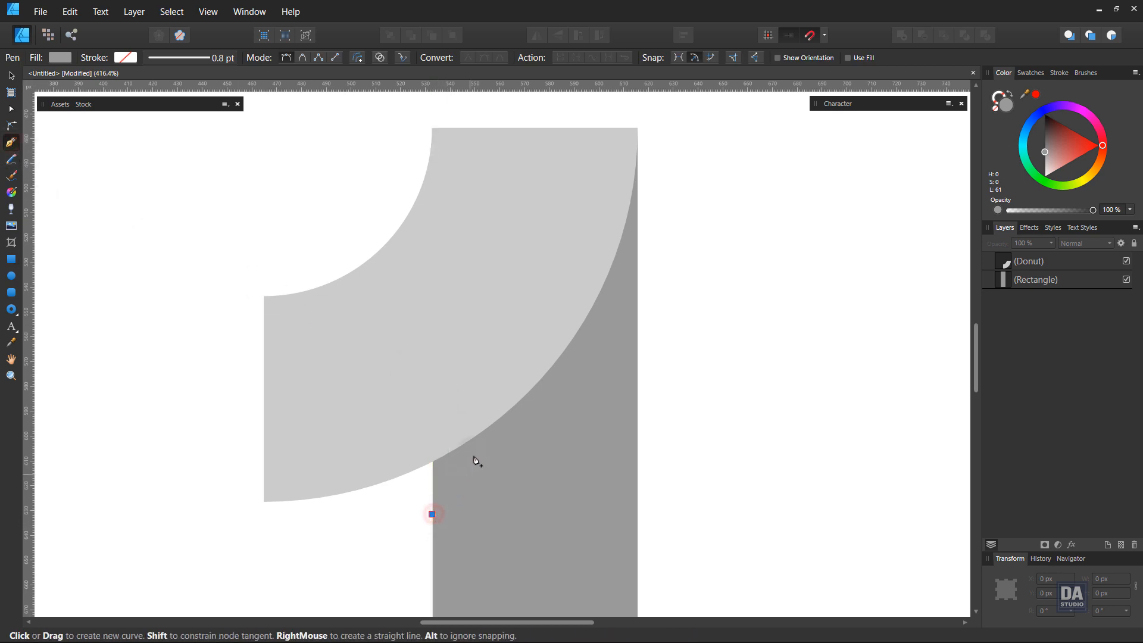
{"action": "left_click", "coordinate": [637, 128]}
{"action": "left_click_drag", "start_coordinate": [522, 347], "coordinate": [583, 411]}
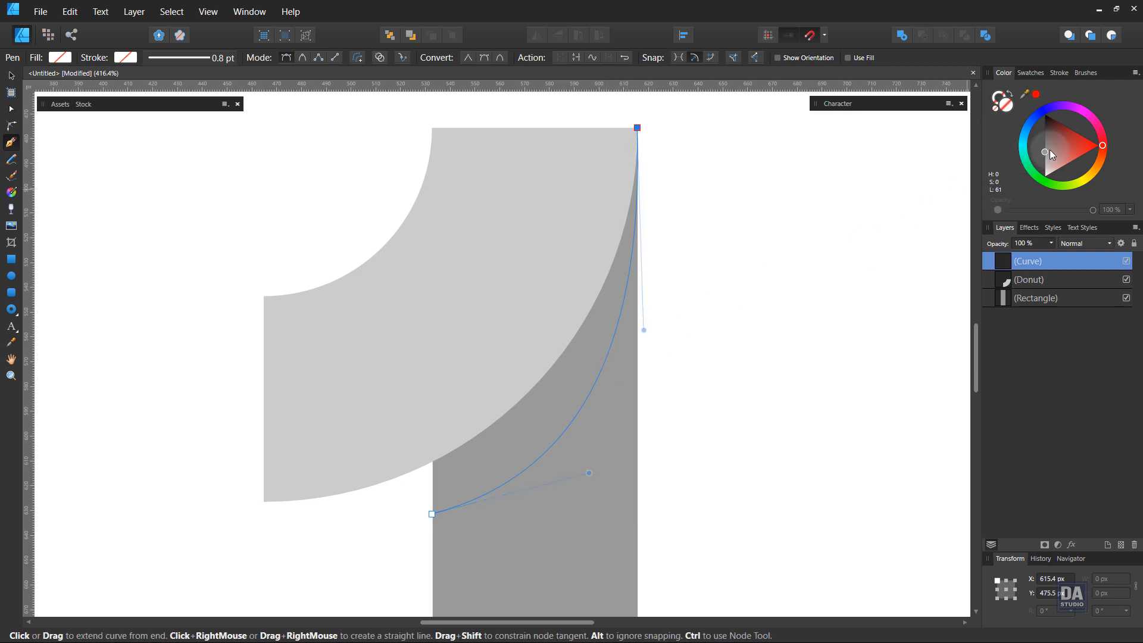
Close the curve into a shape filled with dark grey at lightness 33 and clip it inside the rectangle.
{"action": "left_click_drag", "start_coordinate": [1050, 150], "coordinate": [1040, 138]}
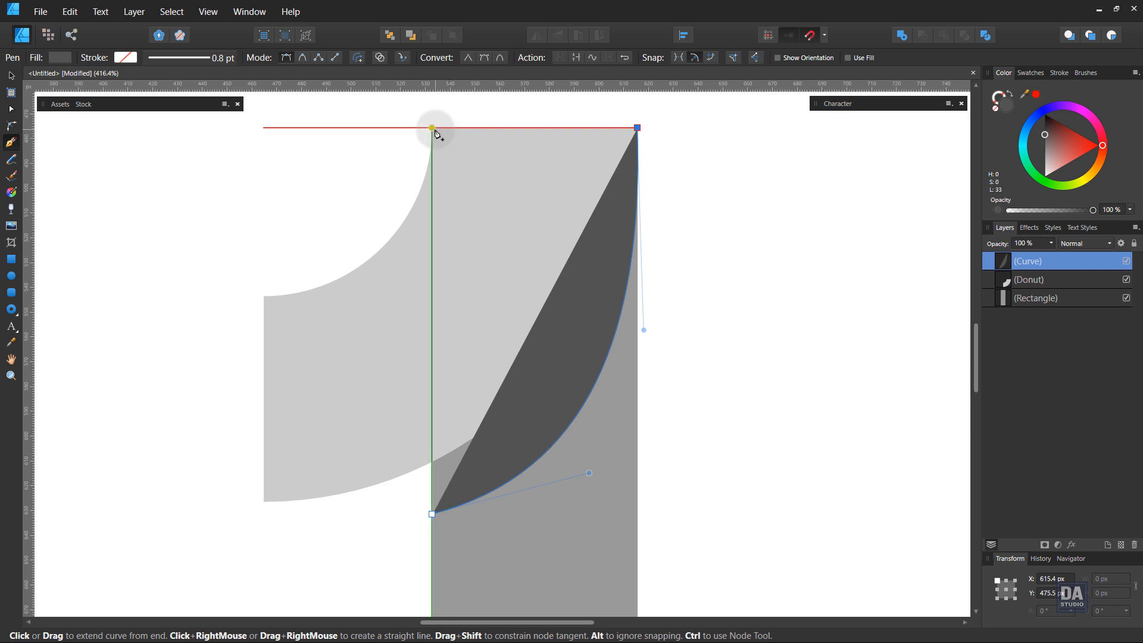
{"action": "left_click", "coordinate": [433, 130]}
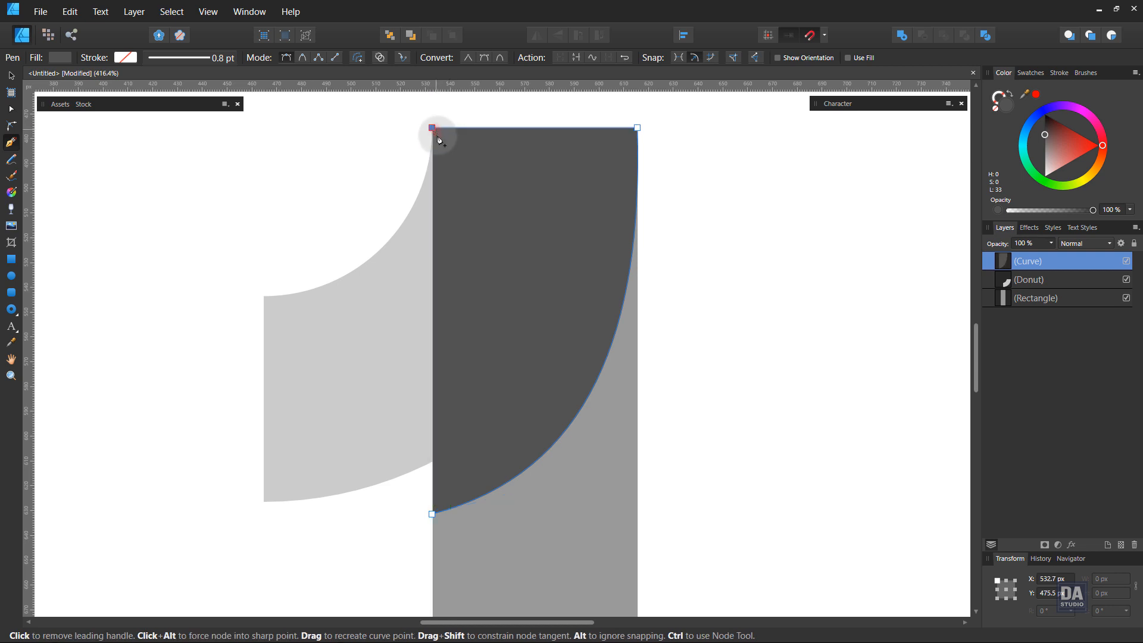
{"action": "left_click", "coordinate": [432, 514]}
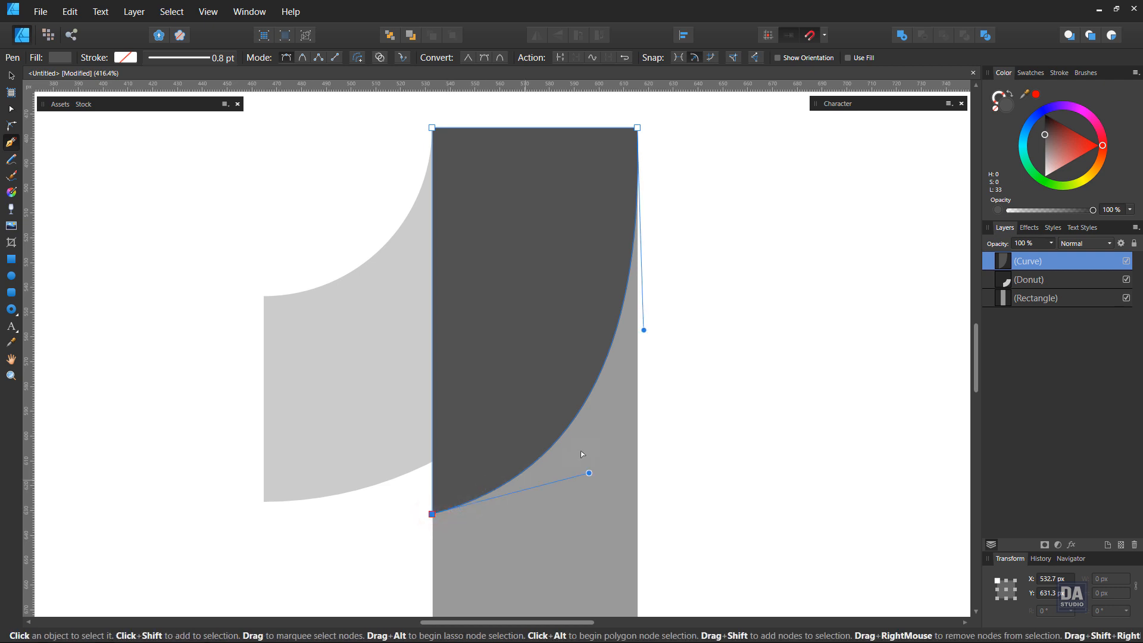
{"action": "left_click_drag", "start_coordinate": [1072, 269], "coordinate": [1076, 298]}
{"action": "left_click", "coordinate": [779, 420], "text": "ctrl"}
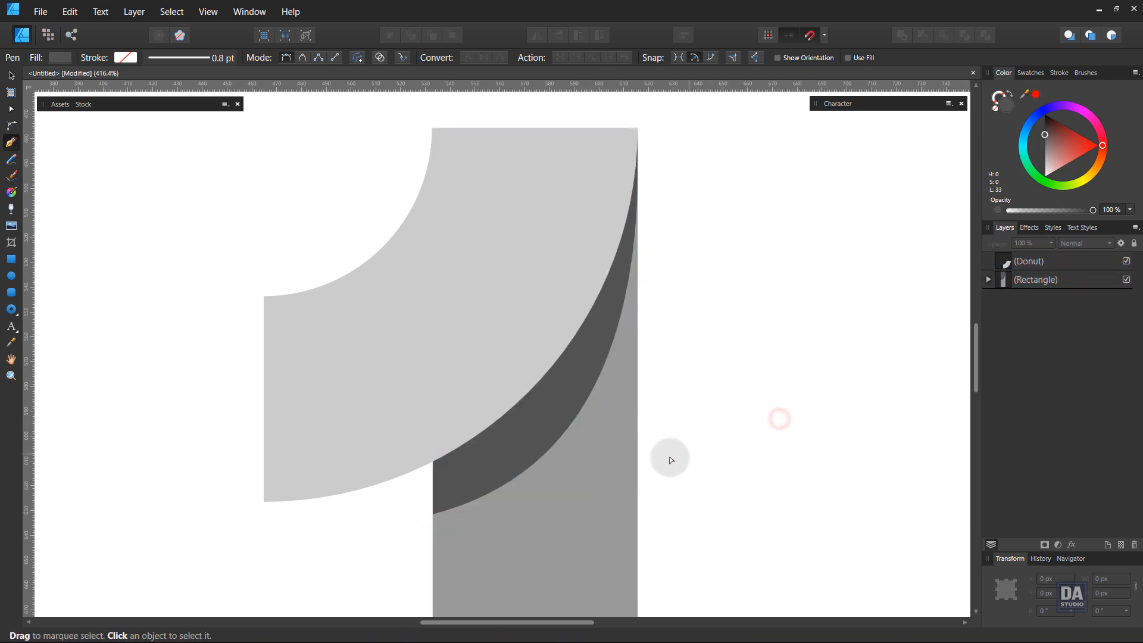
Adjust the handle at the dark shape's lower-left node to flatten its curve into a slimmer shadow, leaving nothing selected.
{"action": "key", "text": "ctrl+space"}
{"action": "mouse_move", "coordinate": [534, 432]}
{"action": "left_mouse_down"}
{"action": "mouse_move", "coordinate": [403, 413]}
{"action": "mouse_move", "coordinate": [523, 447]}
{"action": "left_mouse_up"}
{"action": "left_click", "coordinate": [521, 452]}
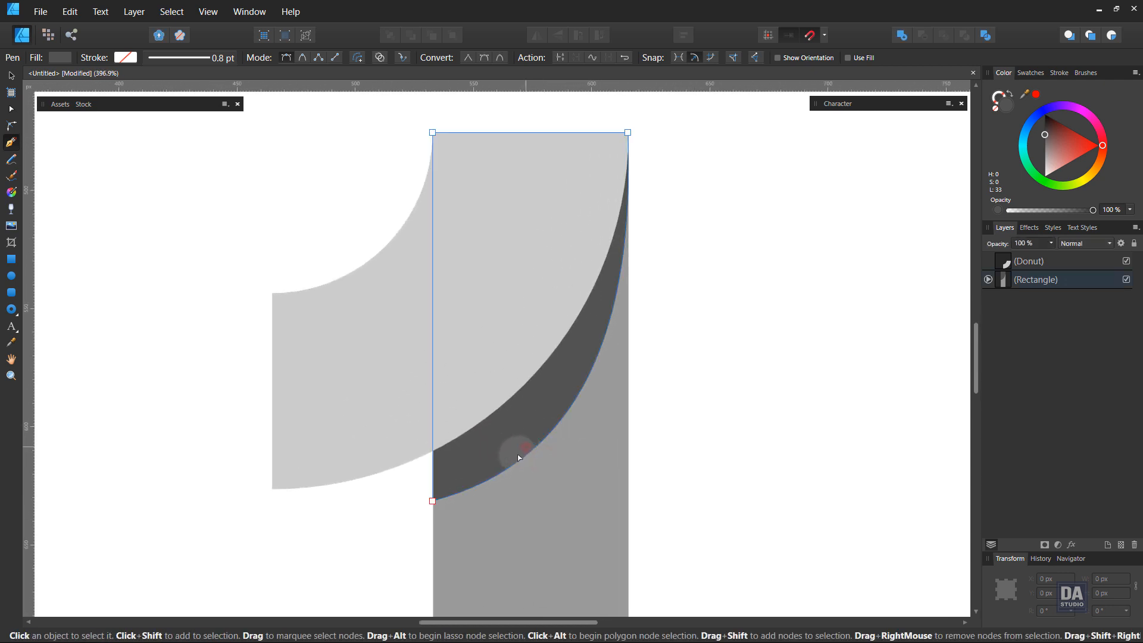
{"action": "left_click", "coordinate": [432, 501]}
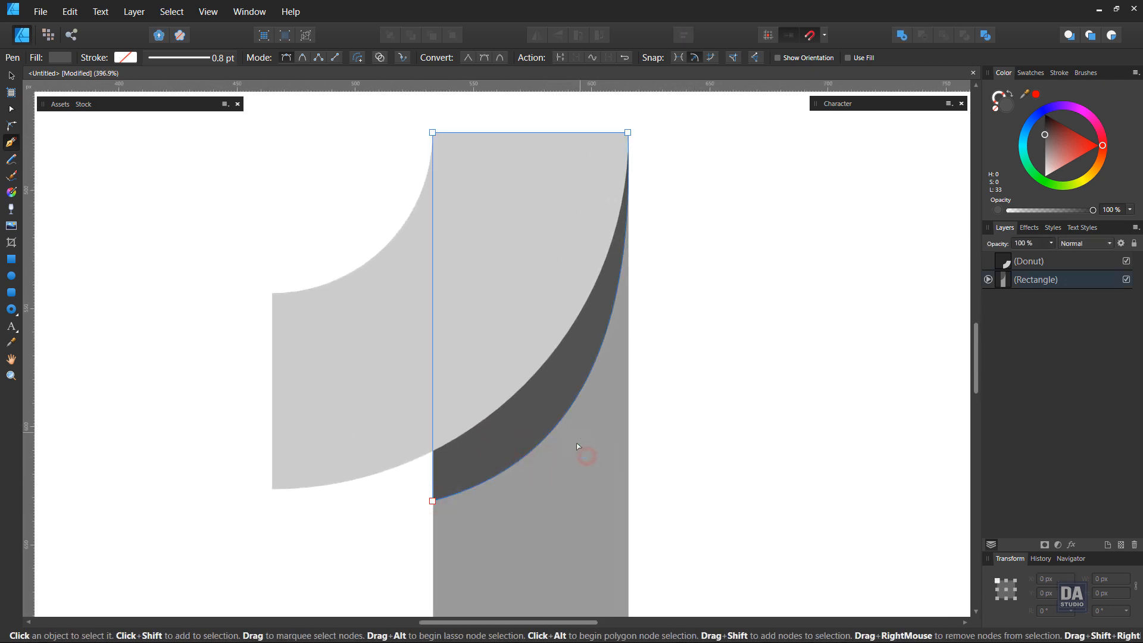
{"action": "left_click", "coordinate": [432, 501]}
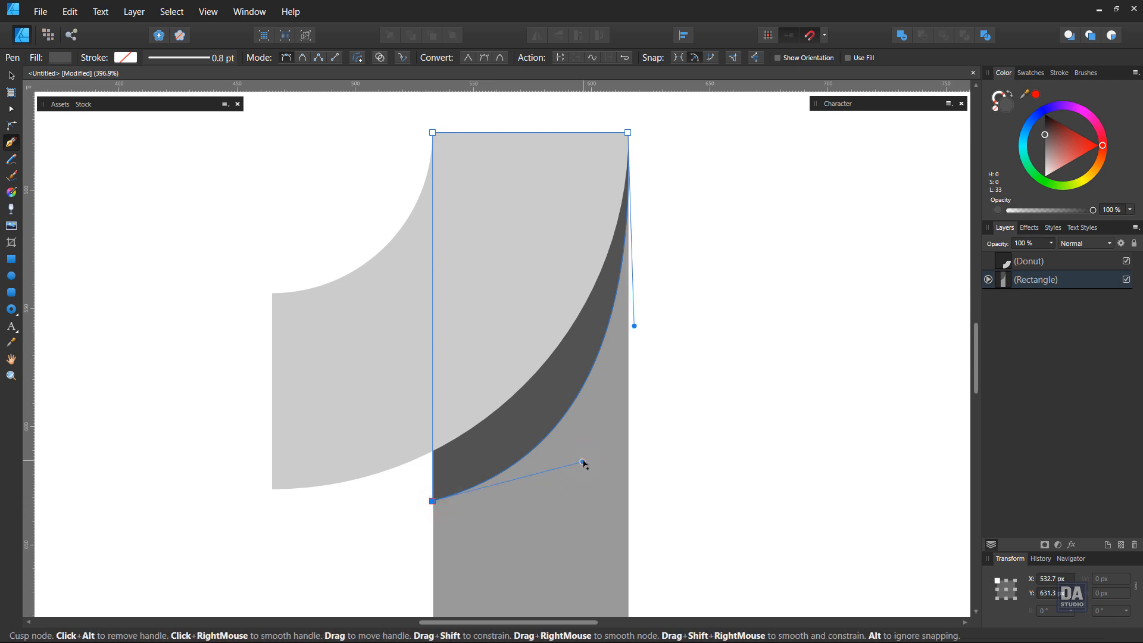
{"action": "left_click_drag", "start_coordinate": [582, 462], "coordinate": [567, 438]}
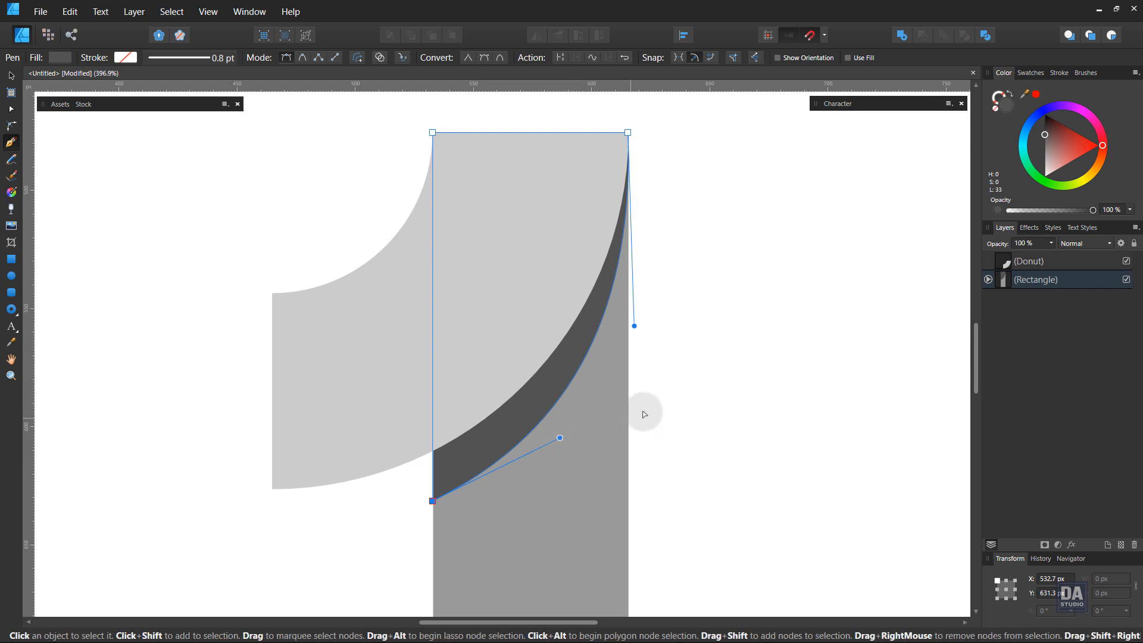
{"action": "key", "text": "ctrl+d"}
Convert the donut shape to curves.
{"action": "key", "text": "z"}
{"action": "left_click_drag", "start_coordinate": [565, 445], "coordinate": [497, 394]}
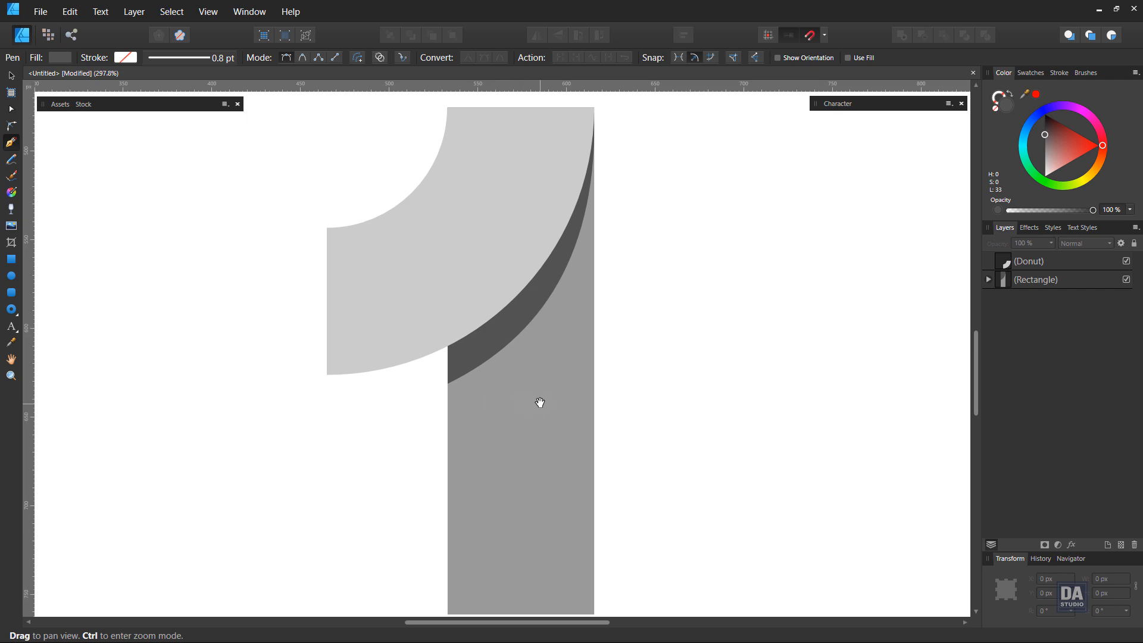
{"action": "left_click_drag", "start_coordinate": [510, 358], "coordinate": [526, 436]}
{"action": "left_click_drag", "start_coordinate": [479, 308], "coordinate": [545, 332]}
{"action": "key", "text": "v"}
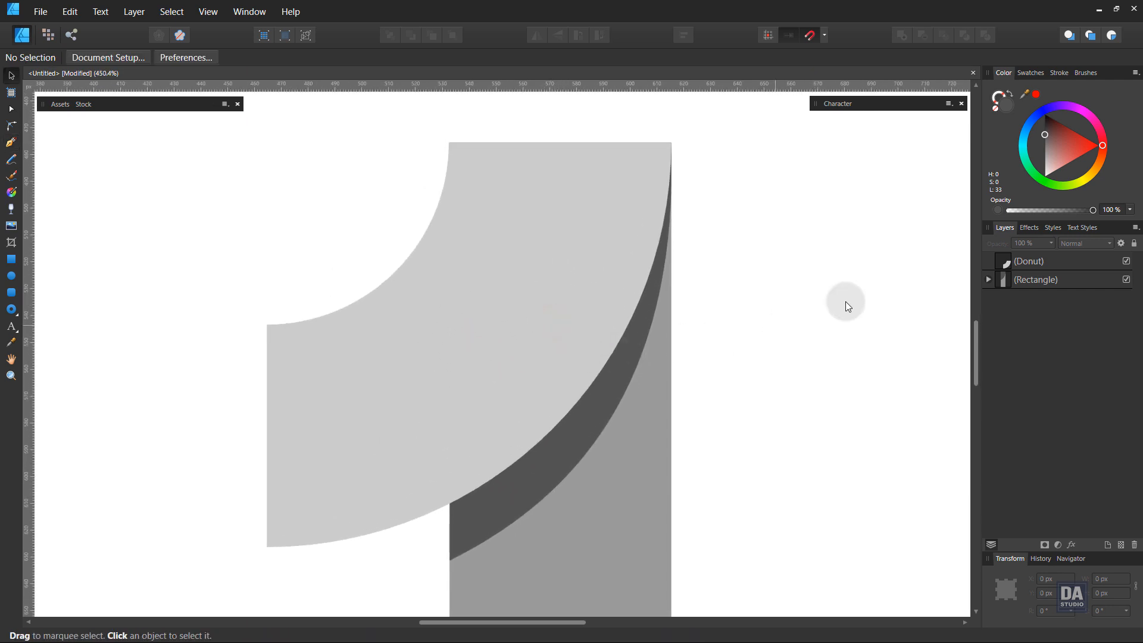
{"action": "left_click", "coordinate": [1014, 265]}
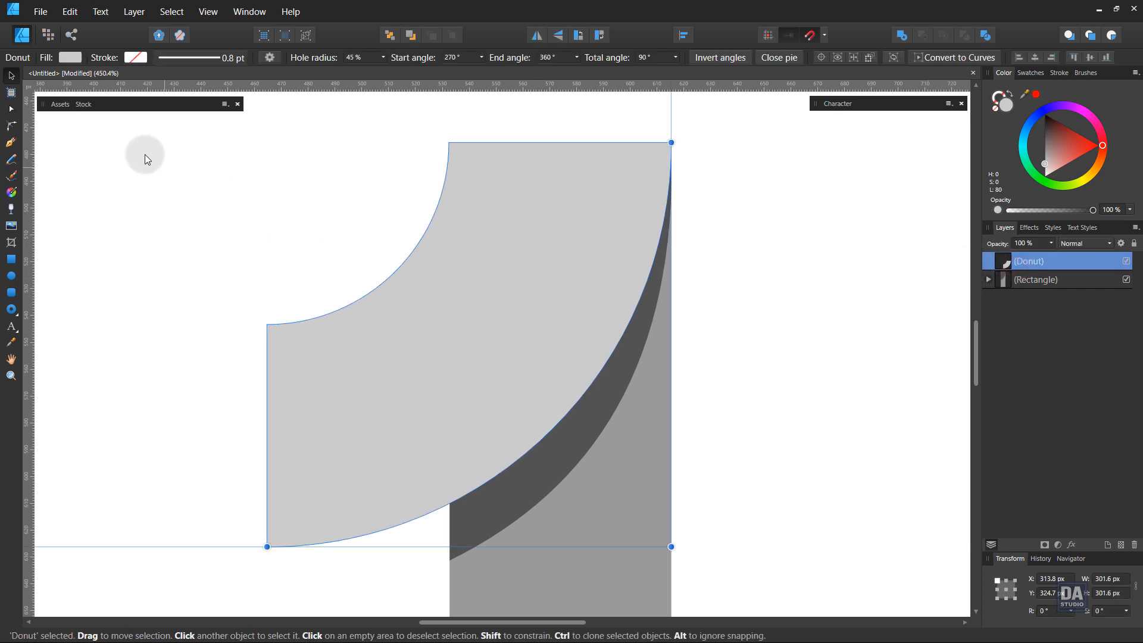
{"action": "left_click", "coordinate": [134, 12]}
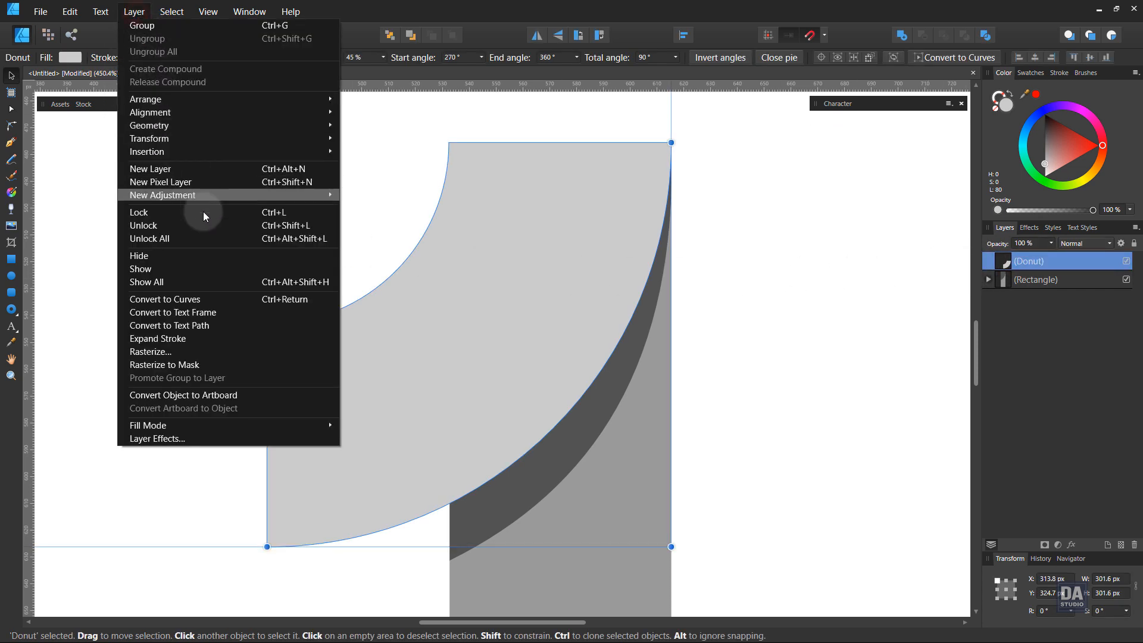
{"action": "left_click", "coordinate": [230, 298]}
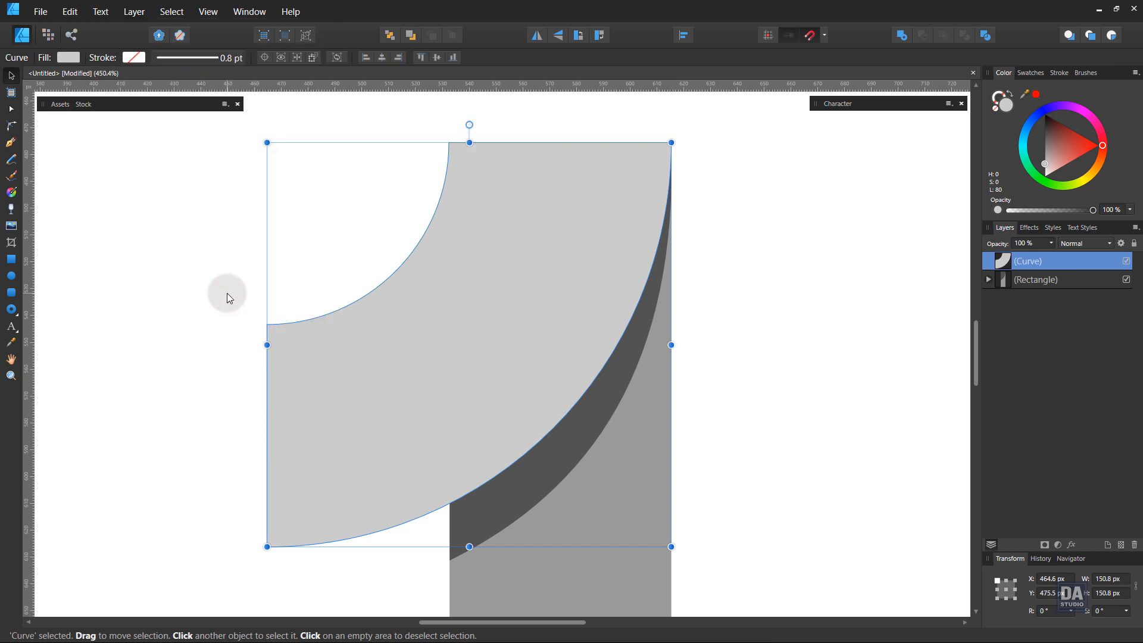
Duplicate the converted donut curve and darken the copy's fill to lightness 51.
{"action": "right_click", "coordinate": [1066, 272]}
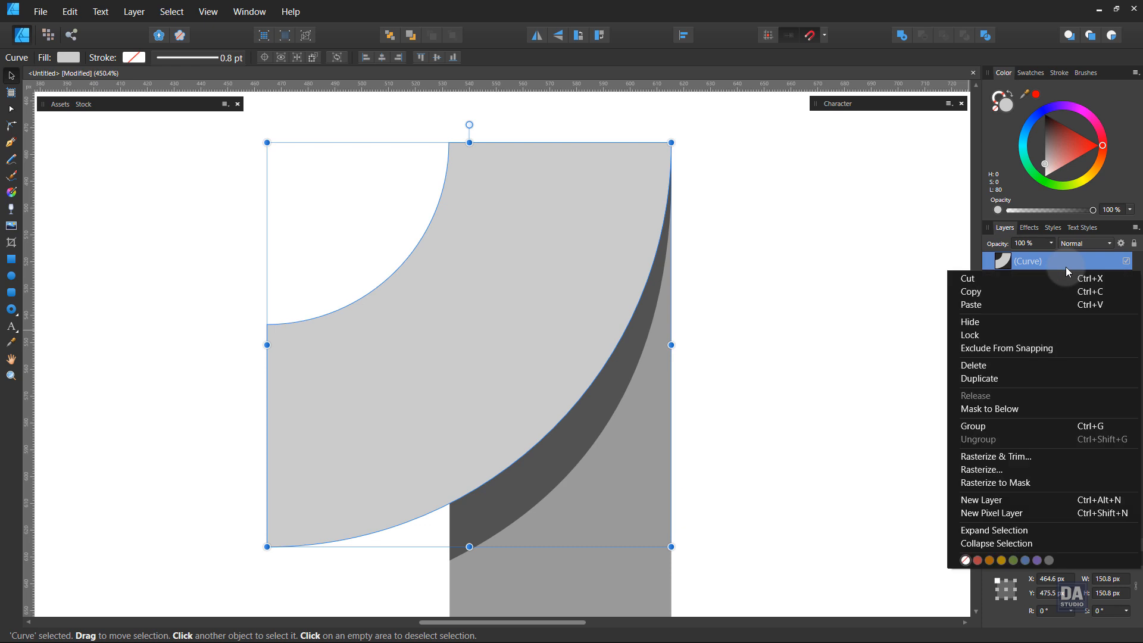
{"action": "left_click", "coordinate": [1038, 381]}
{"action": "left_click_drag", "start_coordinate": [1047, 164], "coordinate": [1040, 145]}
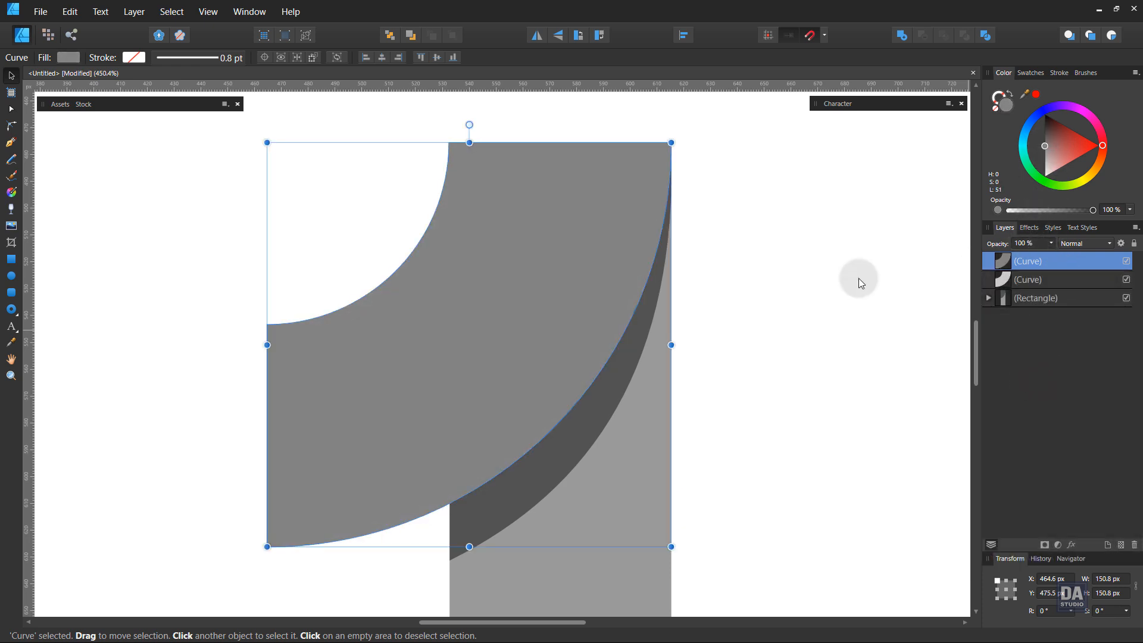
Shift the darker copy up and to the left and scale it down to about 131.3 px square.
{"action": "left_click_drag", "start_coordinate": [575, 303], "coordinate": [508, 238]}
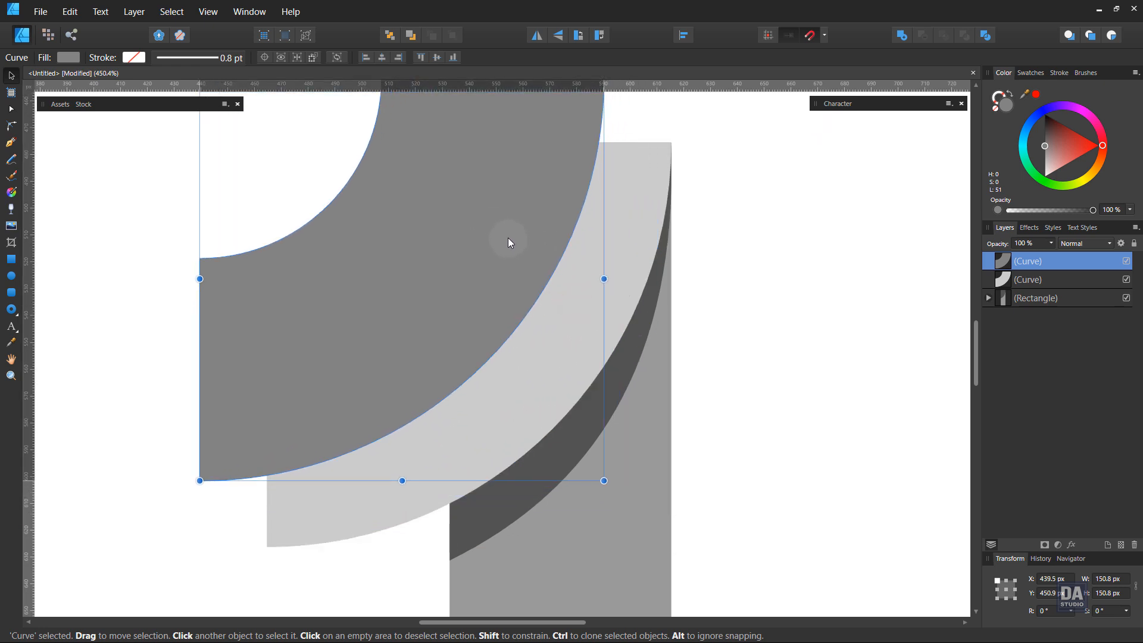
{"action": "left_click_drag", "start_coordinate": [602, 480], "coordinate": [572, 456]}
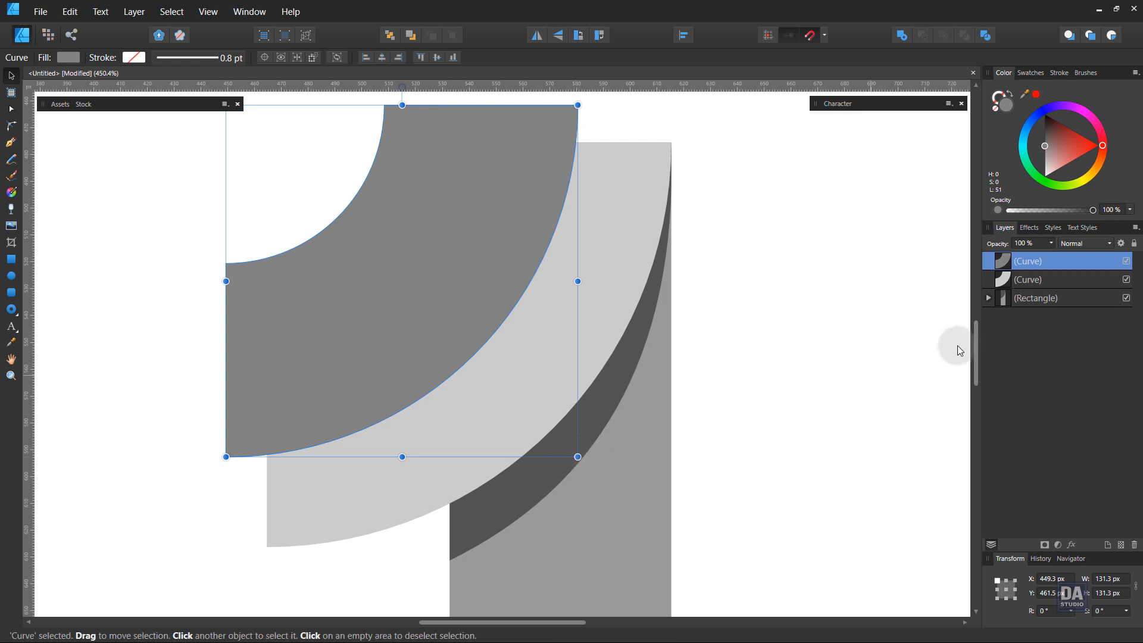
Clip the darker copy inside the original donut curve and scale it to about 127.3 px square.
{"action": "left_click_drag", "start_coordinate": [1069, 273], "coordinate": [1066, 282]}
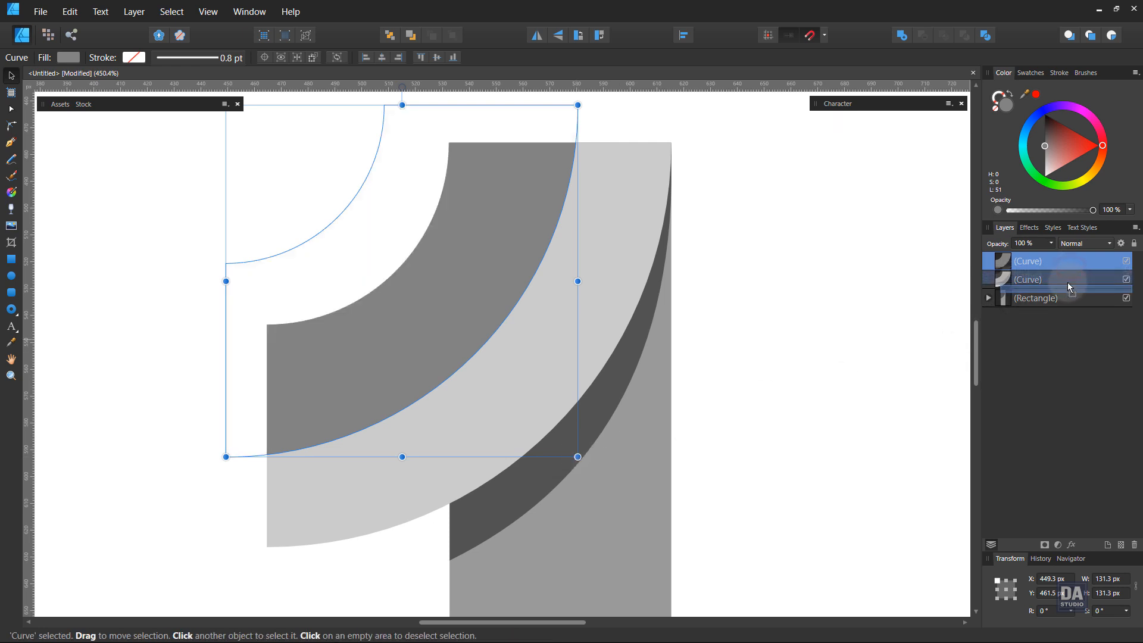
{"action": "left_click_drag", "start_coordinate": [577, 105], "coordinate": [575, 108]}
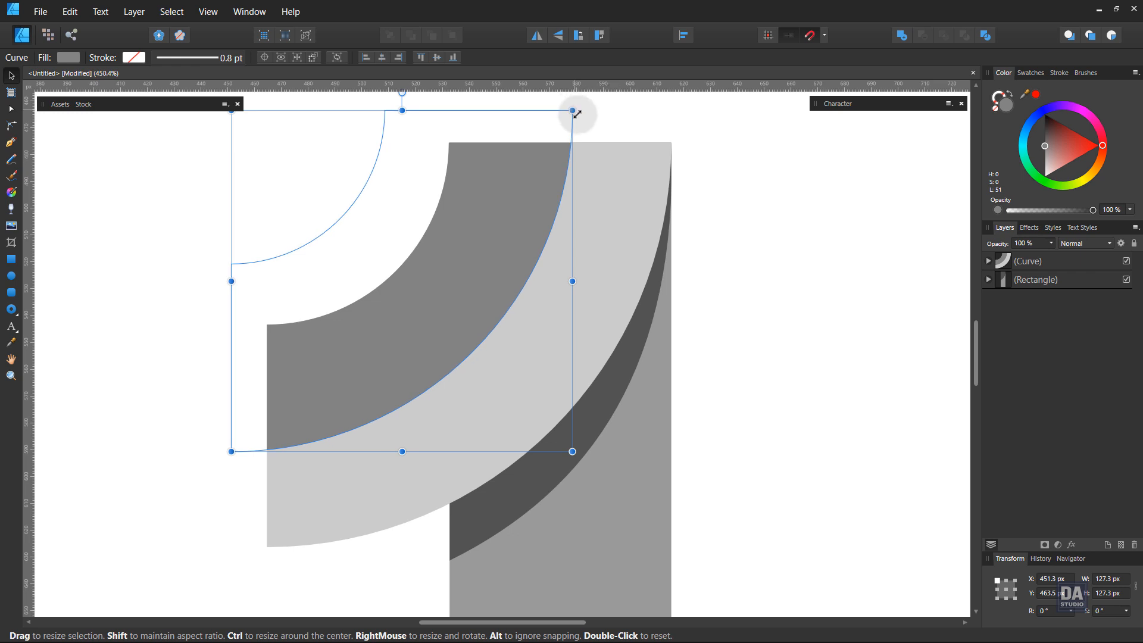
{"action": "left_click", "coordinate": [724, 163]}
Draw a straight Pen line between the two ends of the dark band's outer edge and colour its stroke near-black, lightness 17.
{"action": "key", "text": "space"}
{"action": "left_click_drag", "start_coordinate": [482, 311], "coordinate": [518, 314]}
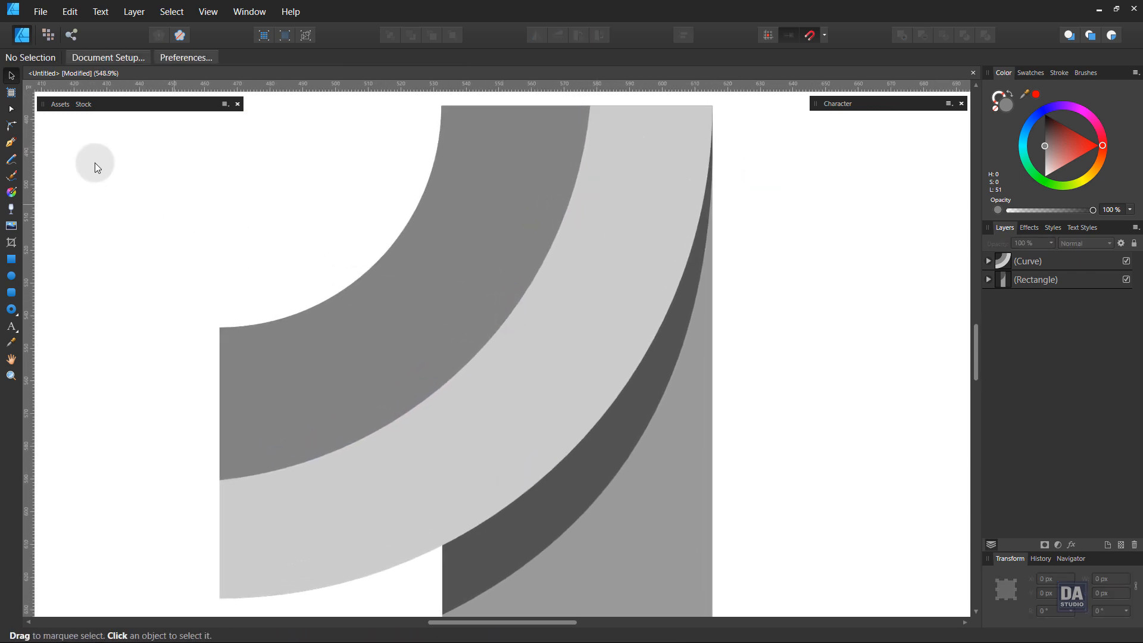
{"action": "left_click", "coordinate": [16, 148]}
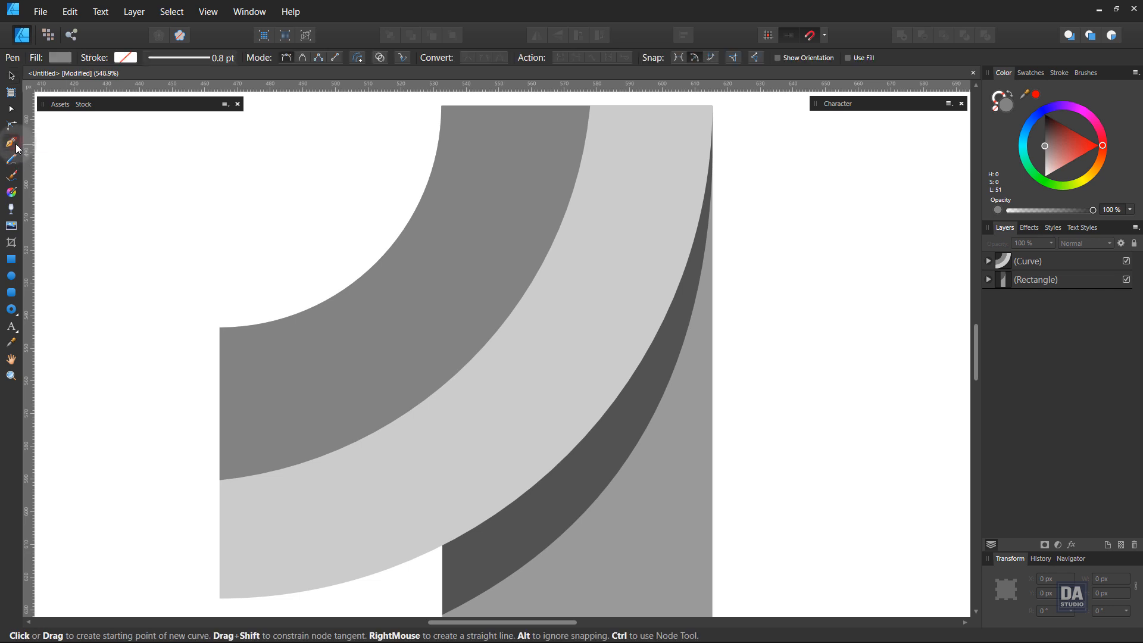
{"action": "left_click", "coordinate": [221, 482]}
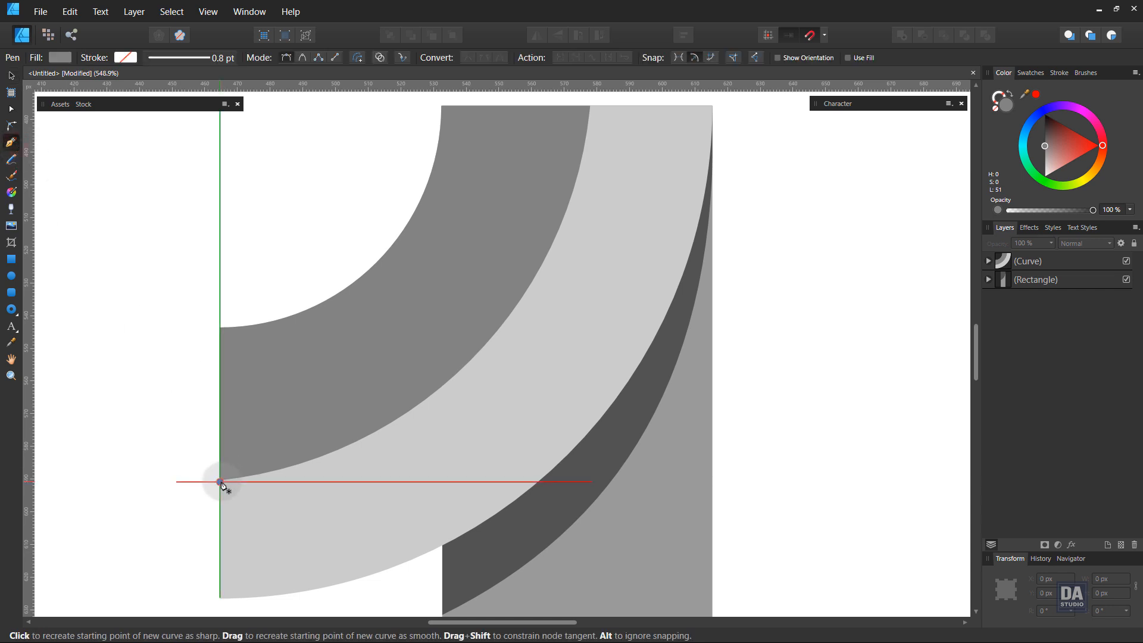
{"action": "left_click", "coordinate": [592, 106]}
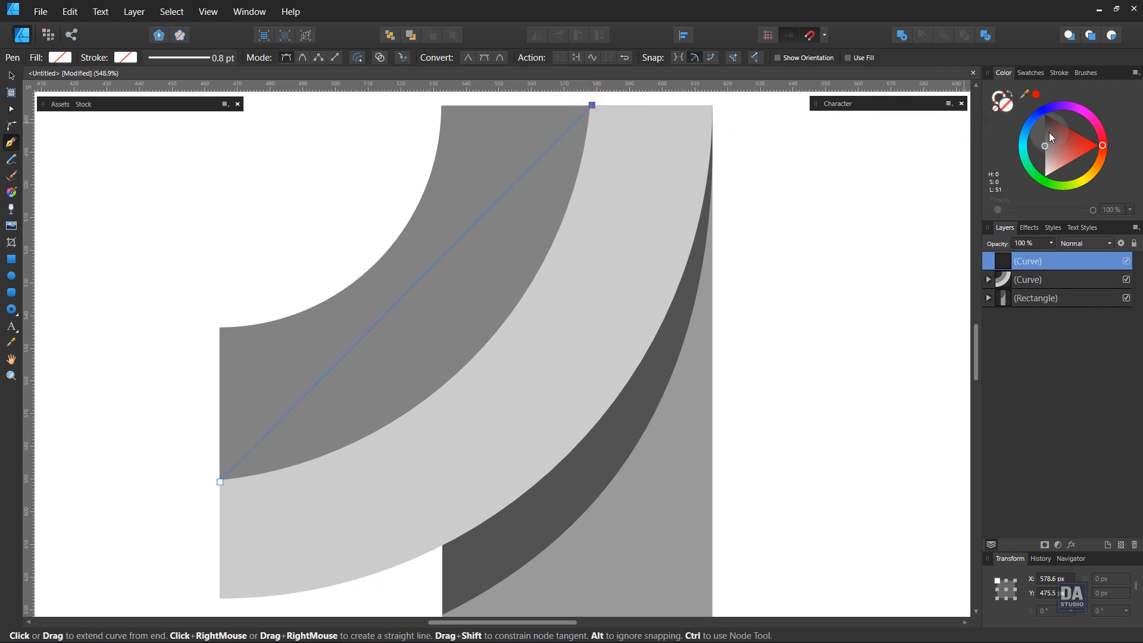
{"action": "left_click_drag", "start_coordinate": [1049, 134], "coordinate": [1037, 128]}
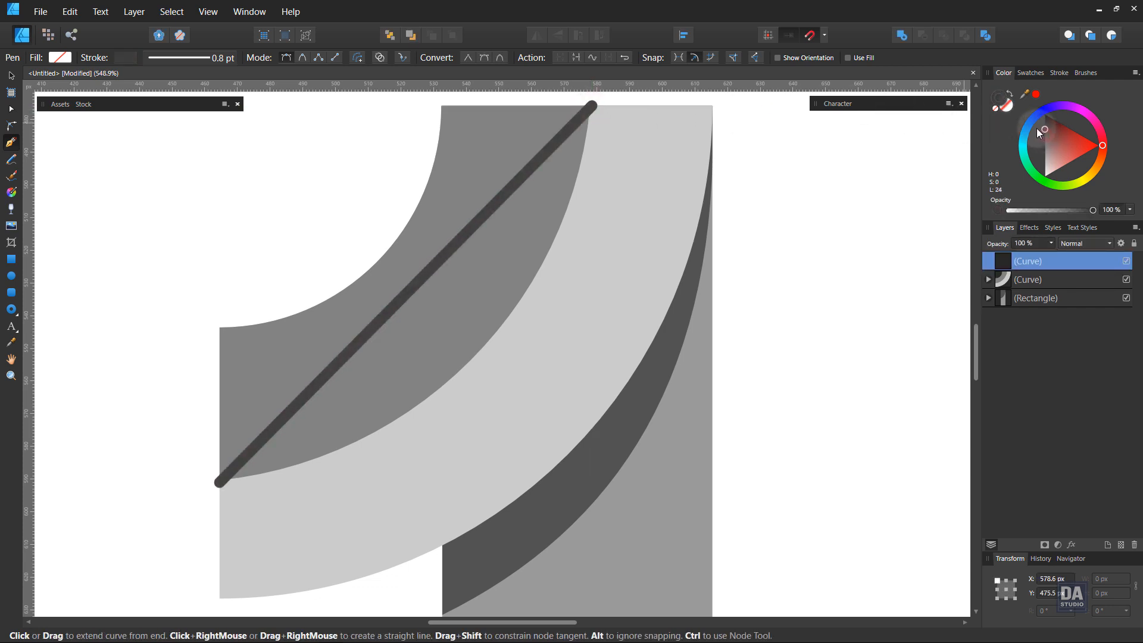
Taper the line's stroke to zero width at both ends through its pressure profile, keeping the middle at full width.
{"action": "left_click", "coordinate": [1059, 73]}
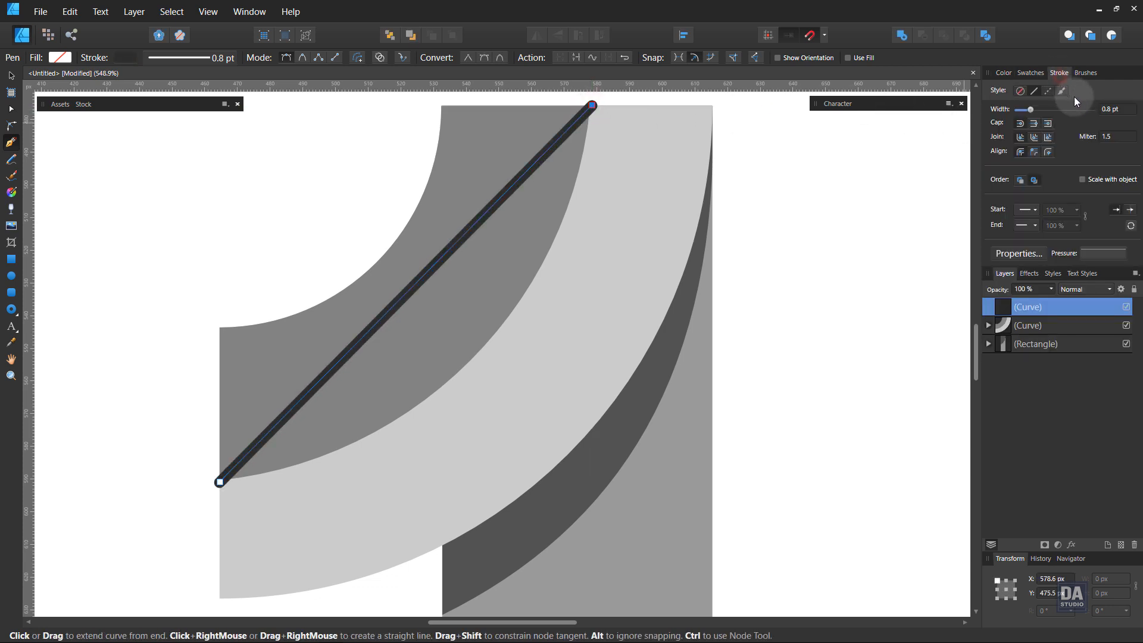
{"action": "left_click", "coordinate": [1098, 252]}
{"action": "left_click", "coordinate": [1062, 269]}
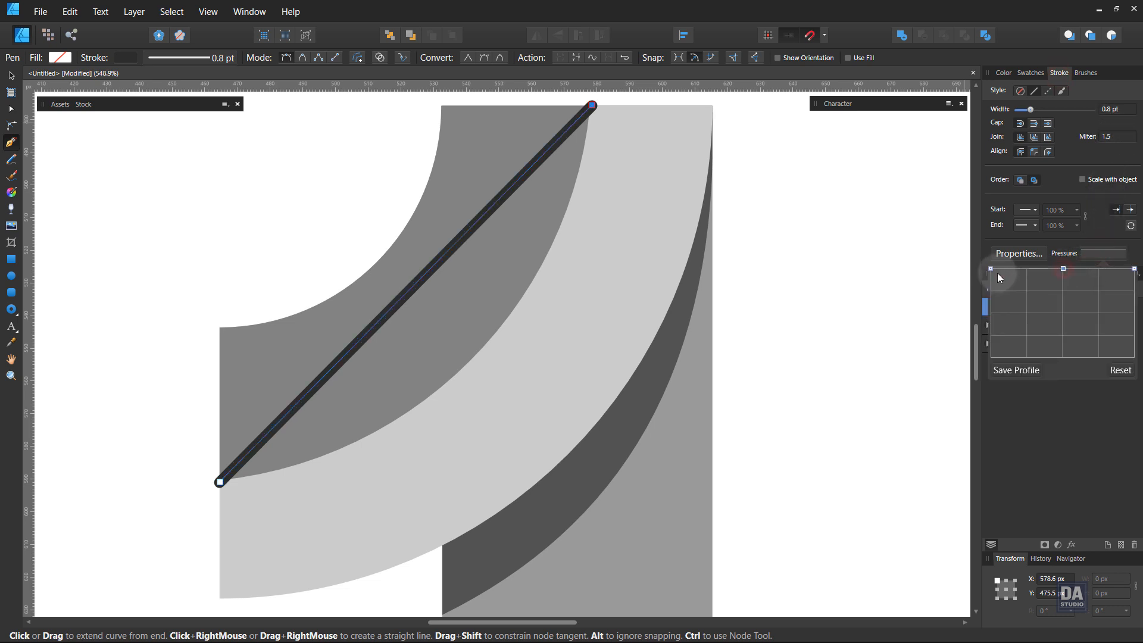
{"action": "left_click_drag", "start_coordinate": [991, 269], "coordinate": [991, 357]}
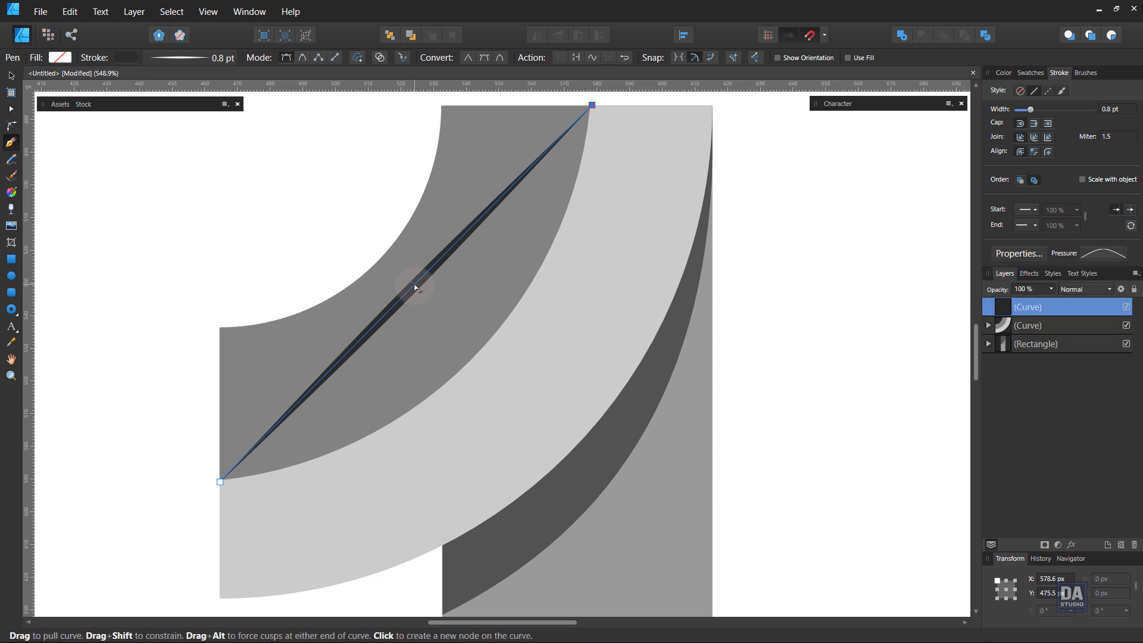
Bend the tapered line along the dark band's outer edge and move both end nodes onto the ends of that edge.
{"action": "left_click_drag", "start_coordinate": [414, 286], "coordinate": [467, 360]}
{"action": "scroll", "coordinate": [608, 153], "scroll_direction": "up", "scroll_amount": 5}
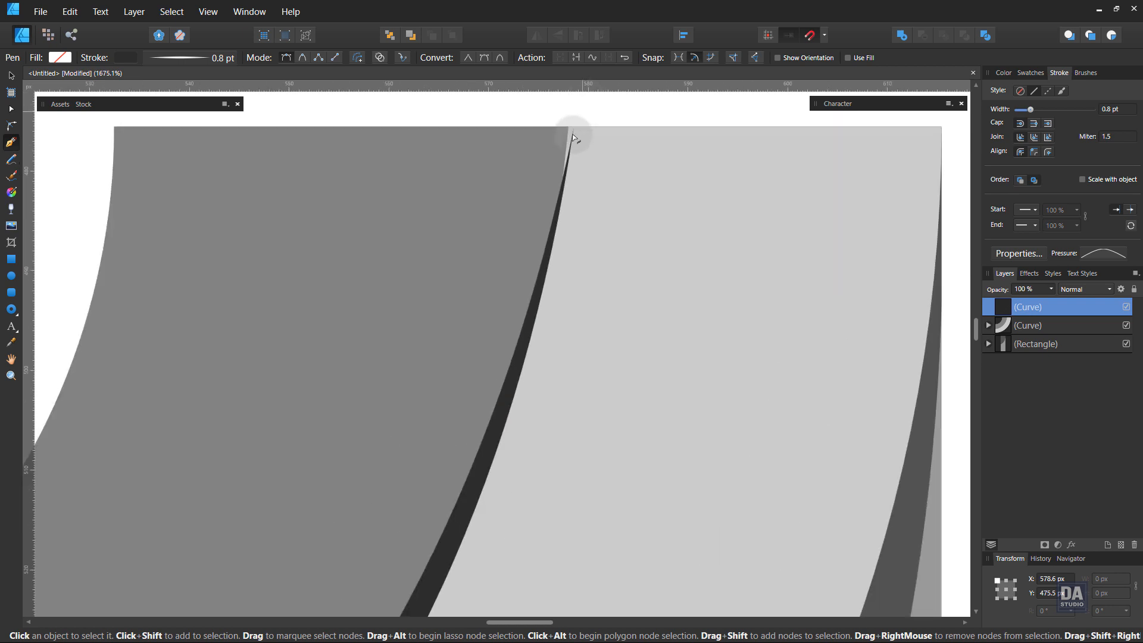
{"action": "left_click", "coordinate": [574, 127]}
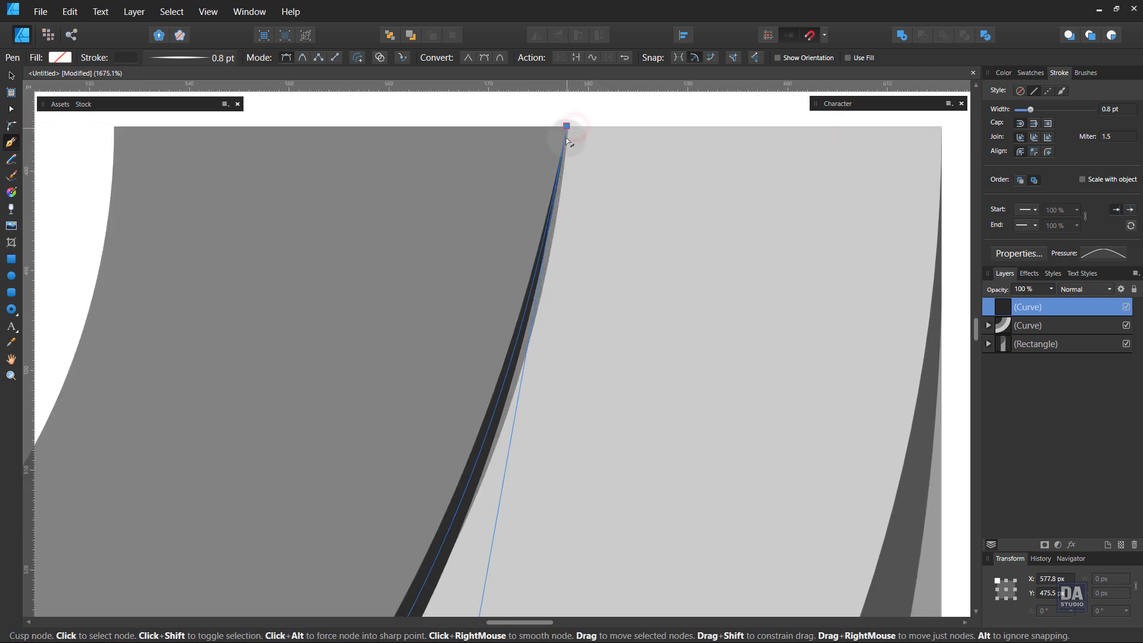
{"action": "scroll", "coordinate": [391, 339], "scroll_direction": "down", "scroll_amount": 6}
{"action": "scroll", "coordinate": [267, 472], "scroll_direction": "up", "scroll_amount": 8}
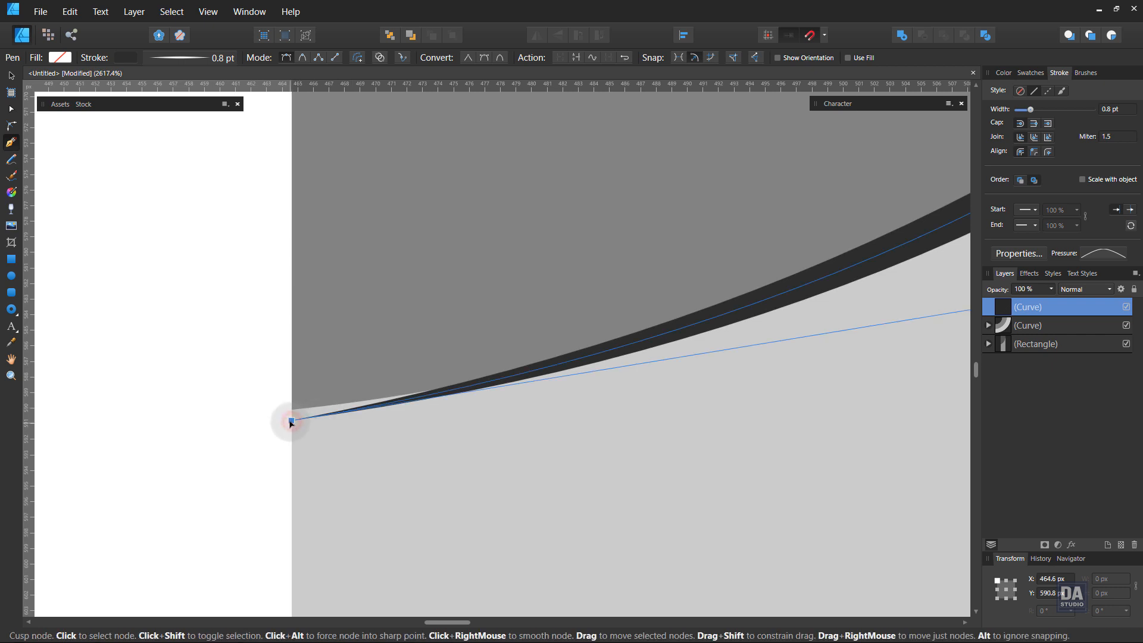
{"action": "left_click_drag", "start_coordinate": [290, 421], "coordinate": [291, 410]}
{"action": "scroll", "coordinate": [282, 431], "scroll_direction": "down", "scroll_amount": 6}
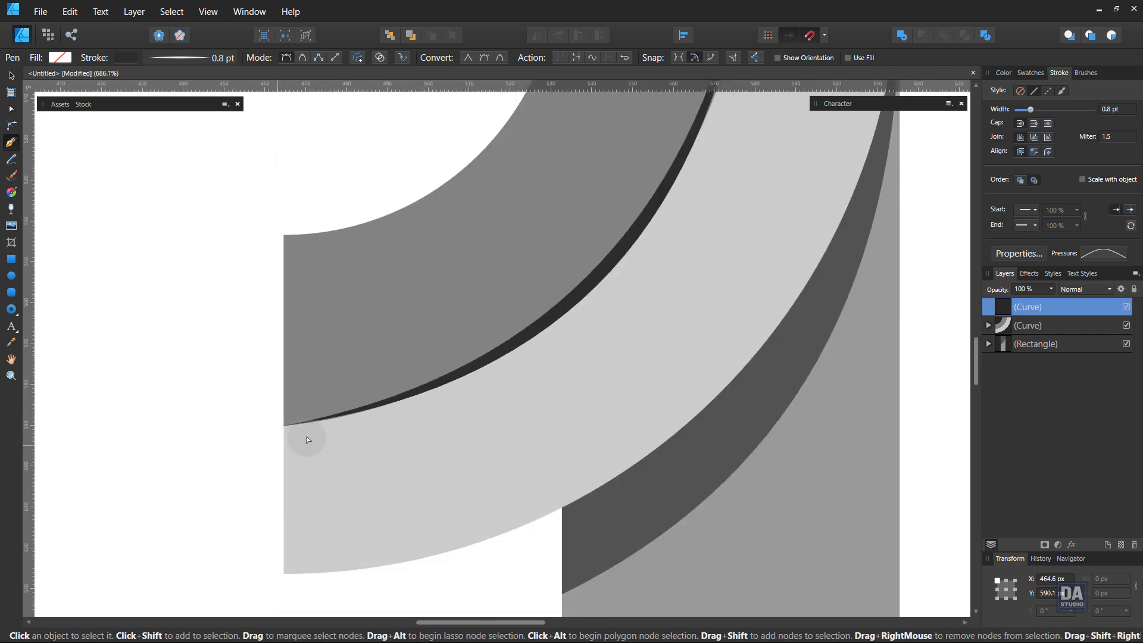
Adjust both curve handles so the tapered line hugs the band's outer edge more closely, and deselect it.
{"action": "scroll", "coordinate": [307, 439], "scroll_direction": "down", "scroll_amount": 3}
{"action": "scroll", "coordinate": [620, 155], "scroll_direction": "up", "scroll_amount": 3}
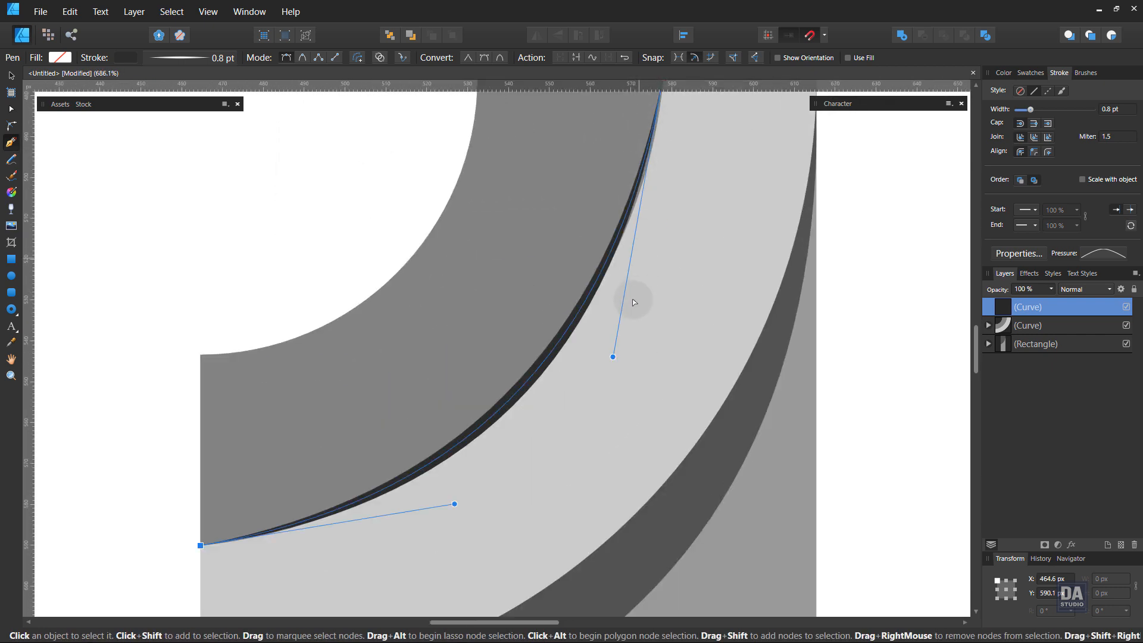
{"action": "left_click_drag", "start_coordinate": [614, 357], "coordinate": [627, 352]}
{"action": "left_click_drag", "start_coordinate": [455, 506], "coordinate": [453, 517]}
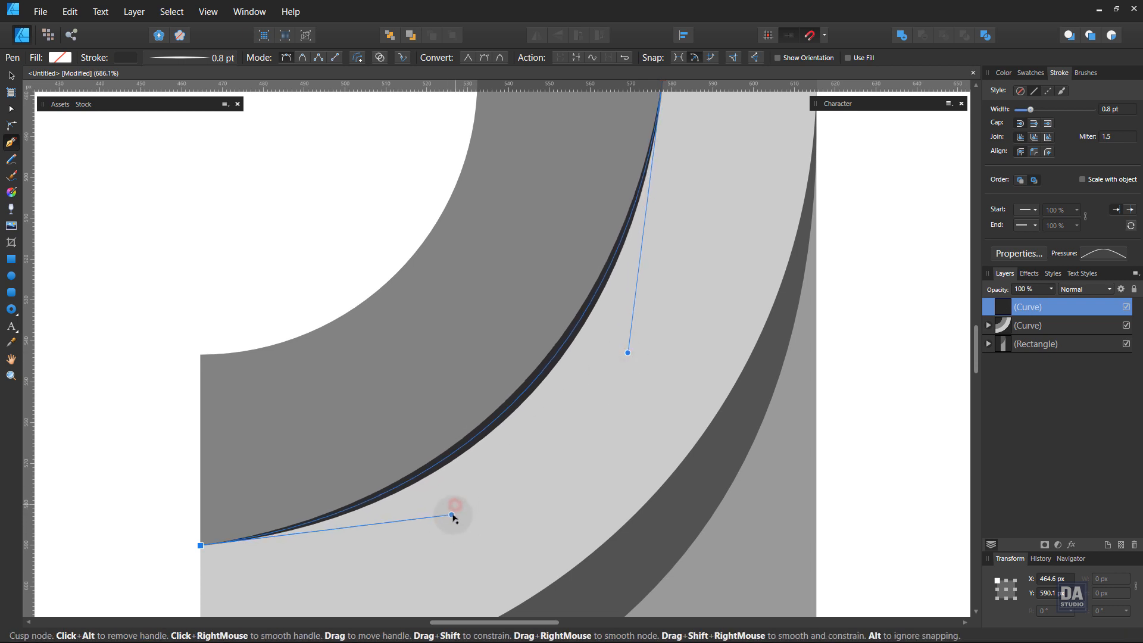
{"action": "scroll", "coordinate": [416, 494], "scroll_direction": "down", "scroll_amount": 2}
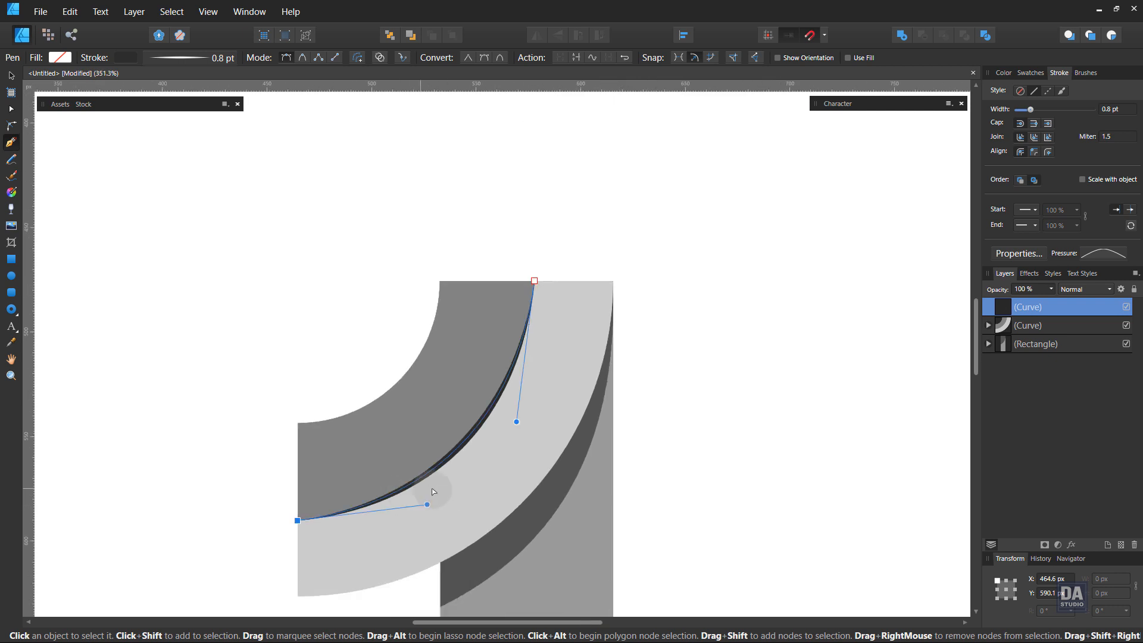
{"action": "left_click", "coordinate": [681, 443]}
{"action": "left_click_drag", "start_coordinate": [609, 505], "coordinate": [621, 359]}
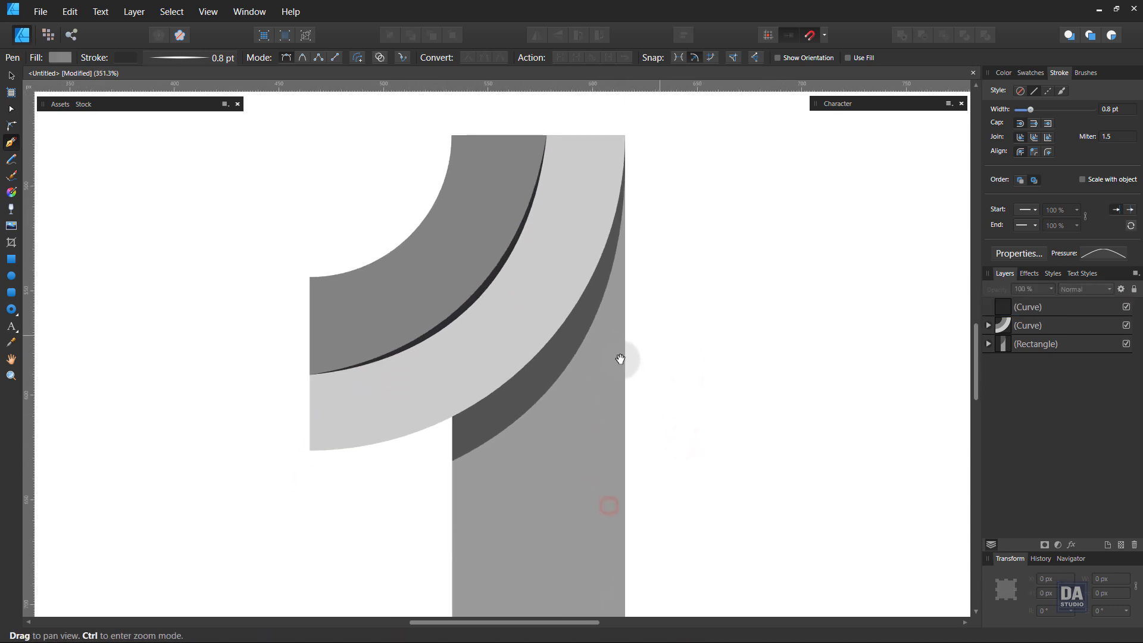
{"action": "left_click_drag", "start_coordinate": [533, 404], "coordinate": [439, 382]}
{"action": "left_click_drag", "start_coordinate": [572, 425], "coordinate": [552, 403]}
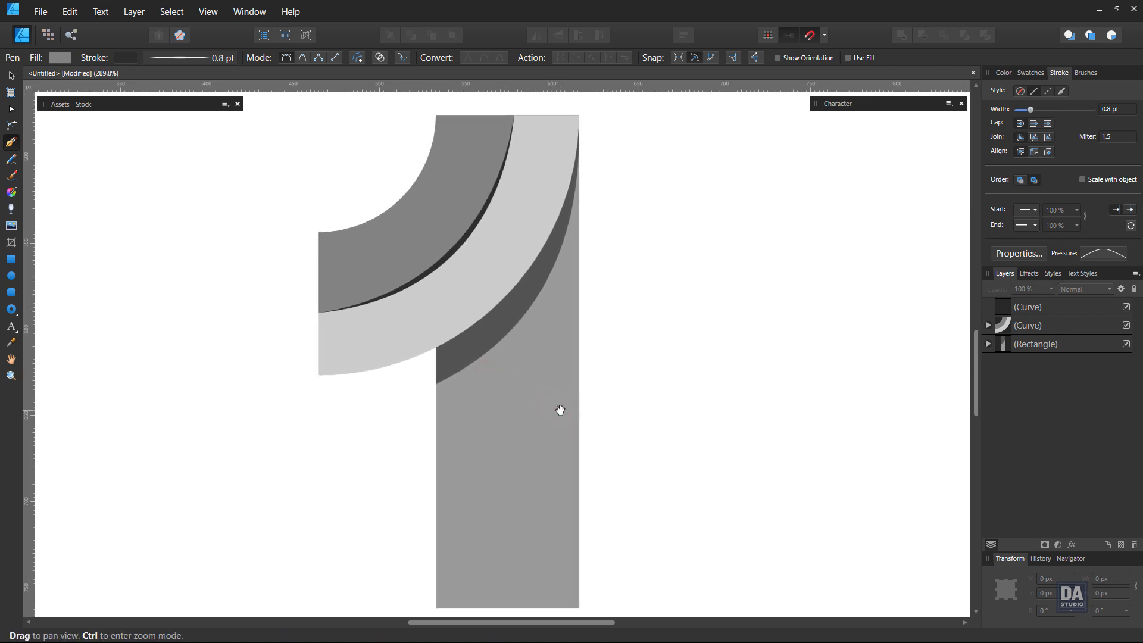
{"action": "key", "text": "v"}
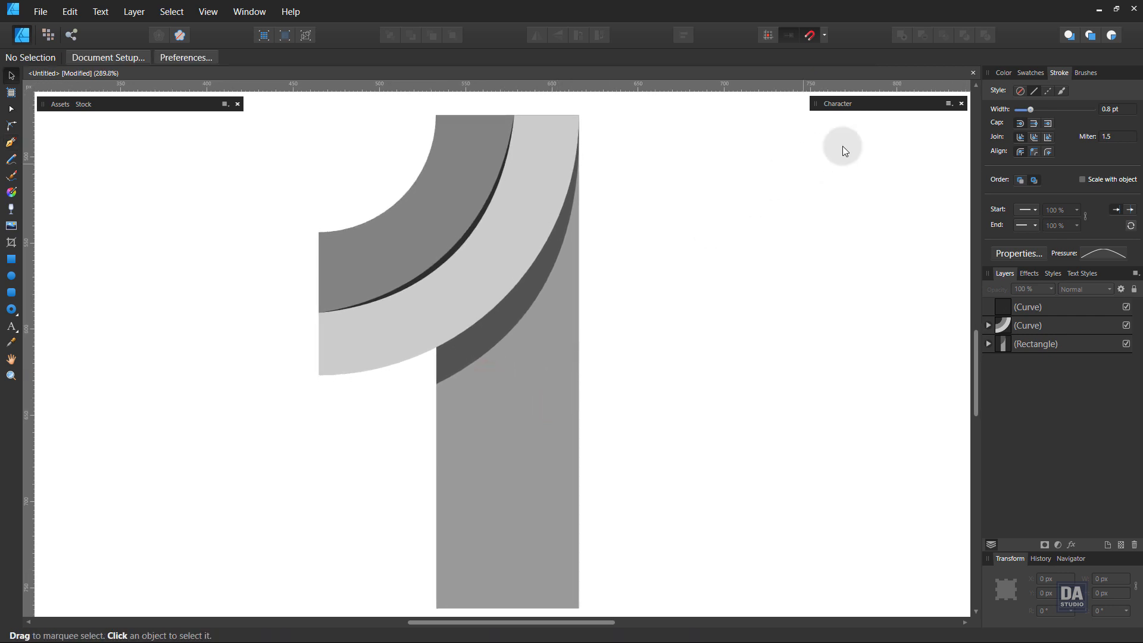
Fill the inner band clipped inside the main curve with the white-to-transparent swatch from the Fancy Gradient palette.
{"action": "left_click", "coordinate": [1035, 70]}
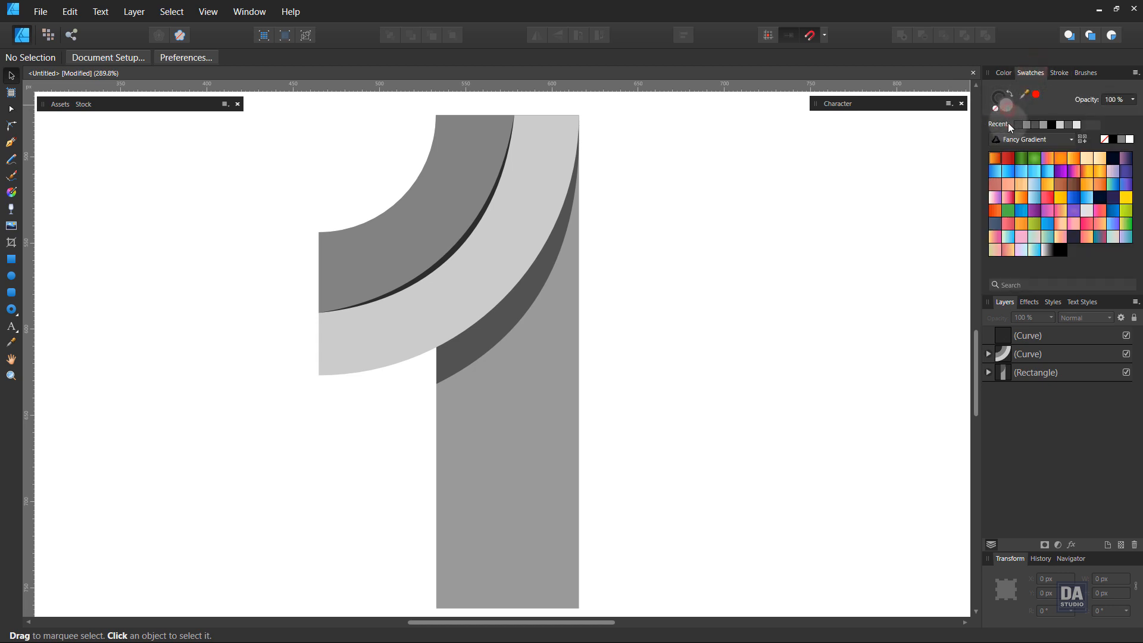
{"action": "left_click", "coordinate": [1034, 340]}
{"action": "left_click", "coordinate": [1034, 355]}
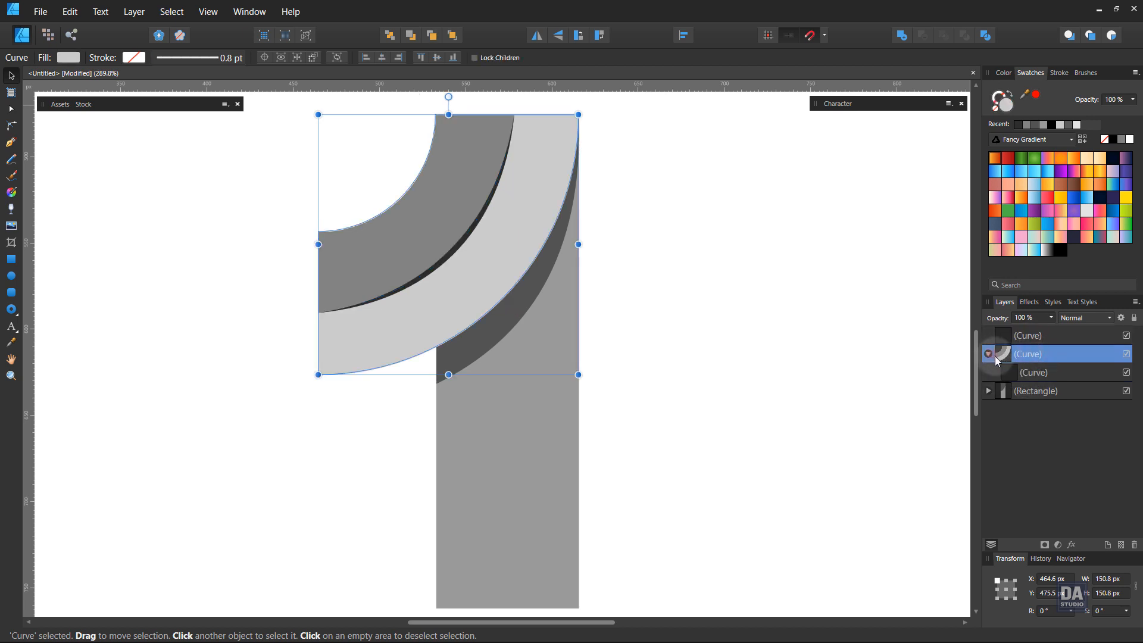
{"action": "left_click", "coordinate": [1043, 374]}
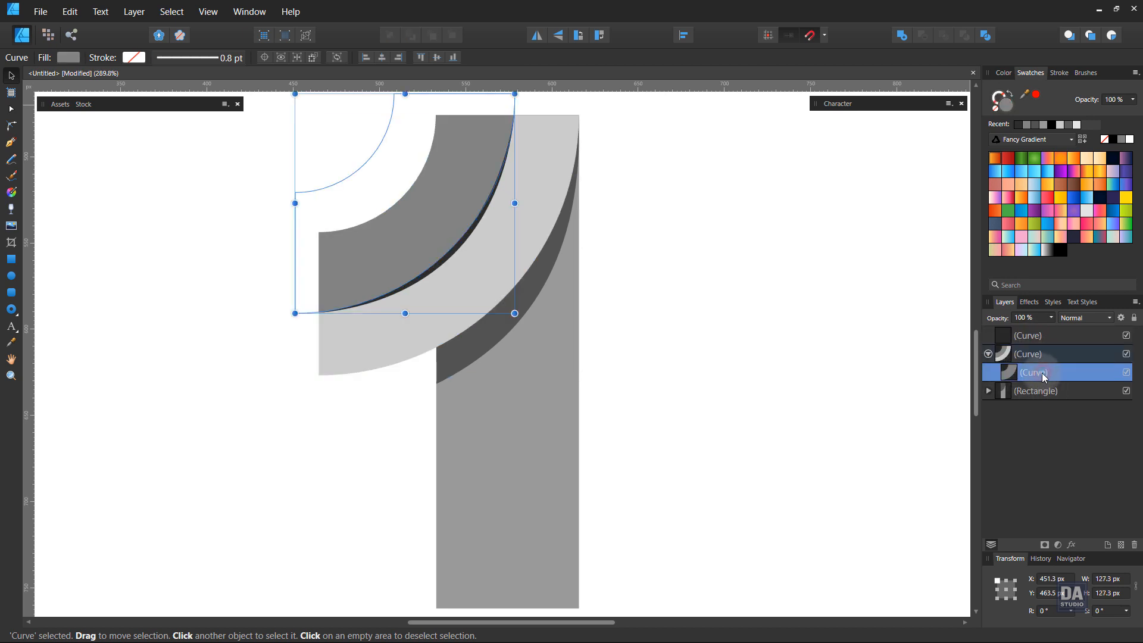
{"action": "left_click", "coordinate": [1049, 254]}
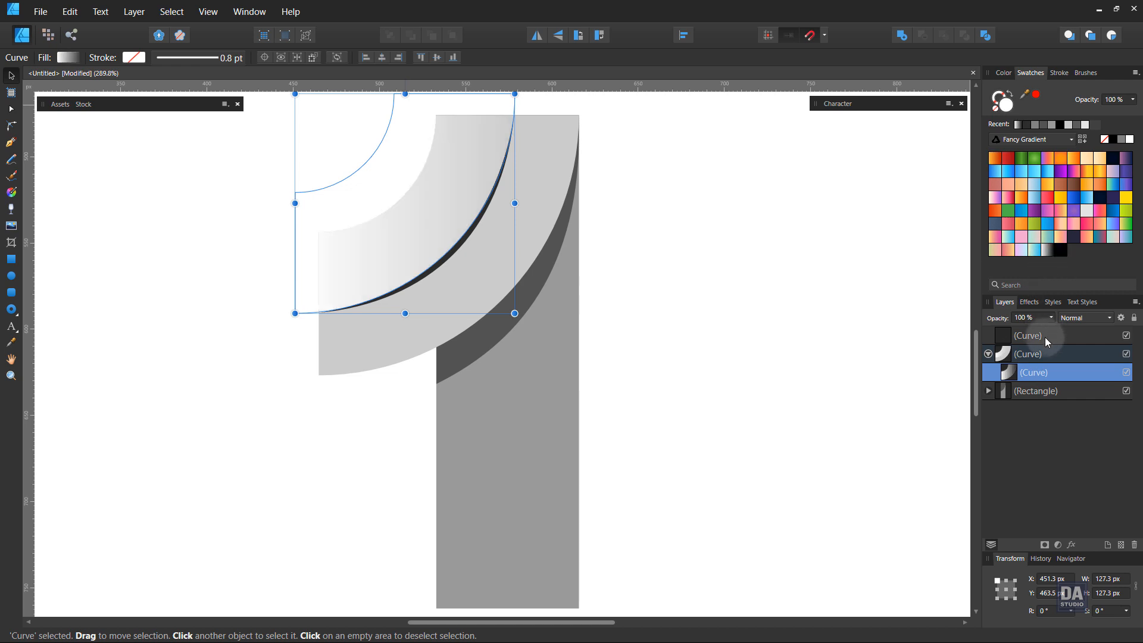
Fill both the main curve and the rectangle with the purple-pink-orange swatch from the Fancy Gradient palette.
{"action": "left_click", "coordinate": [1045, 355]}
{"action": "left_click", "coordinate": [1043, 394], "text": "shift"}
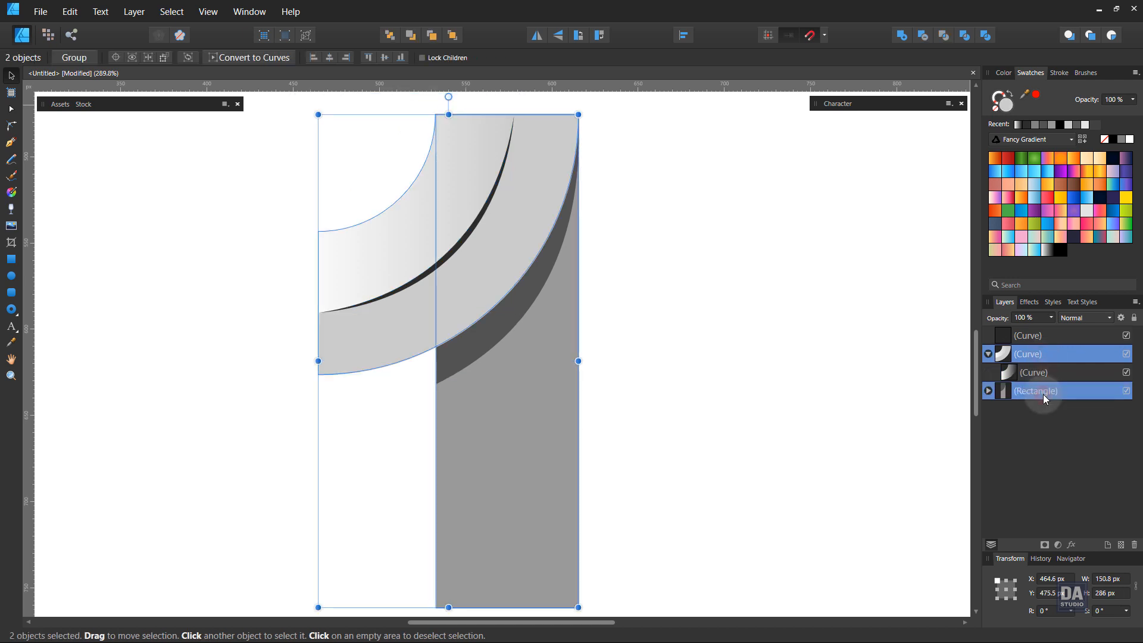
{"action": "left_click", "coordinate": [1007, 170]}
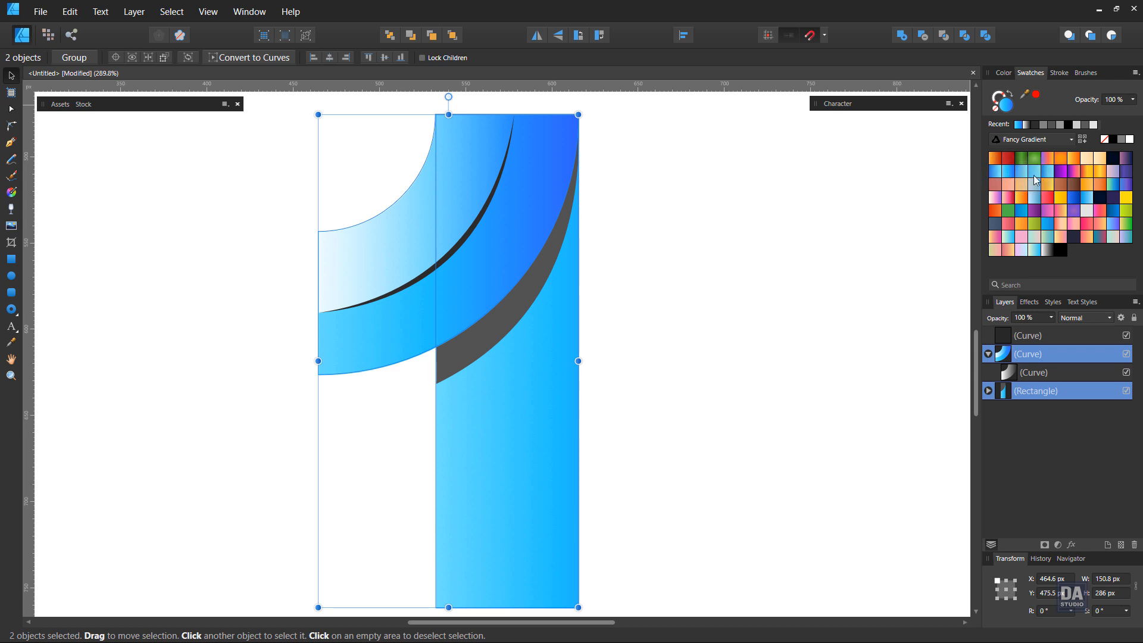
{"action": "left_click", "coordinate": [1074, 171]}
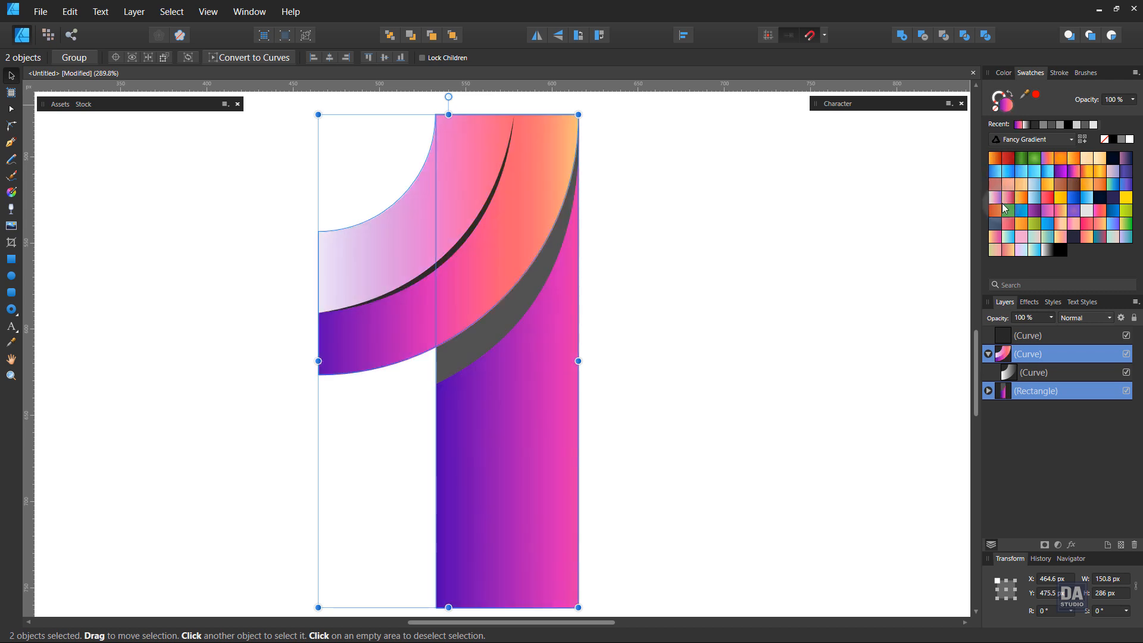
{"action": "left_click", "coordinate": [641, 249]}
{"action": "scroll", "coordinate": [504, 278], "scroll_direction": "down", "scroll_amount": 2}
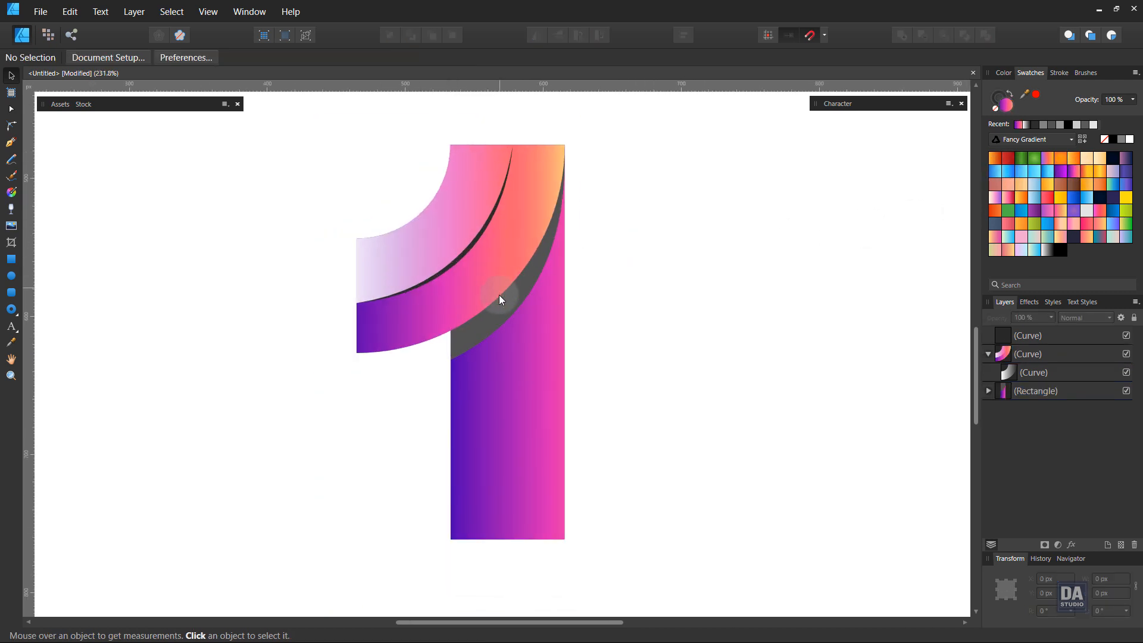
Turn the rectangle's gradient vertical, with orange near its upper end and the purple stop slightly below its lower edge.
{"action": "left_click", "coordinate": [513, 356]}
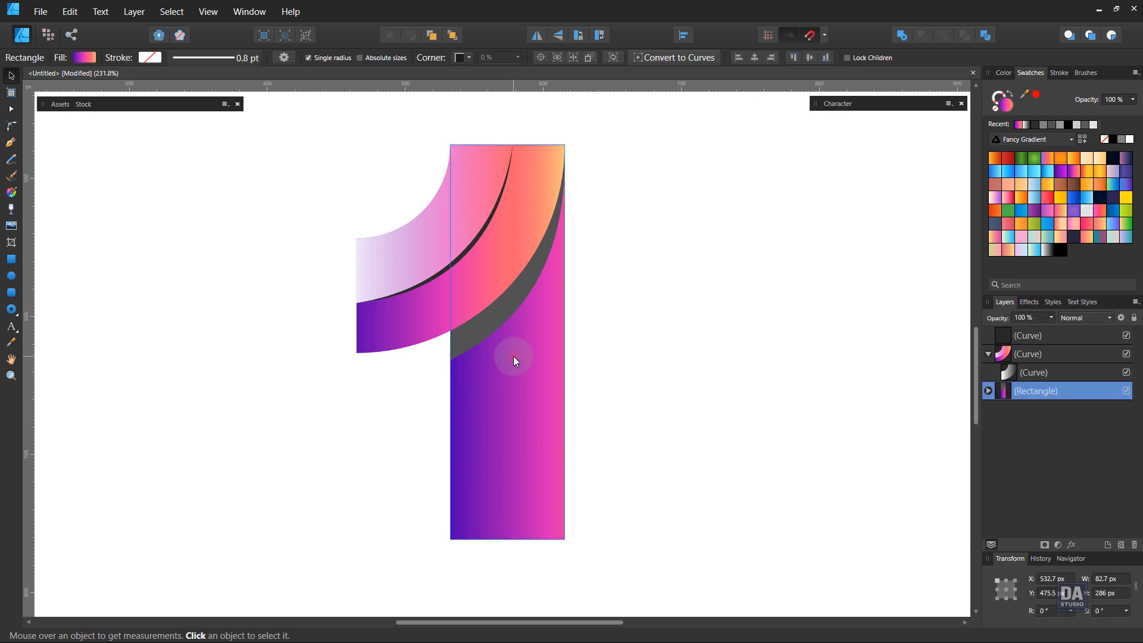
{"action": "left_click", "coordinate": [12, 193]}
{"action": "left_click_drag", "start_coordinate": [506, 539], "coordinate": [507, 195]}
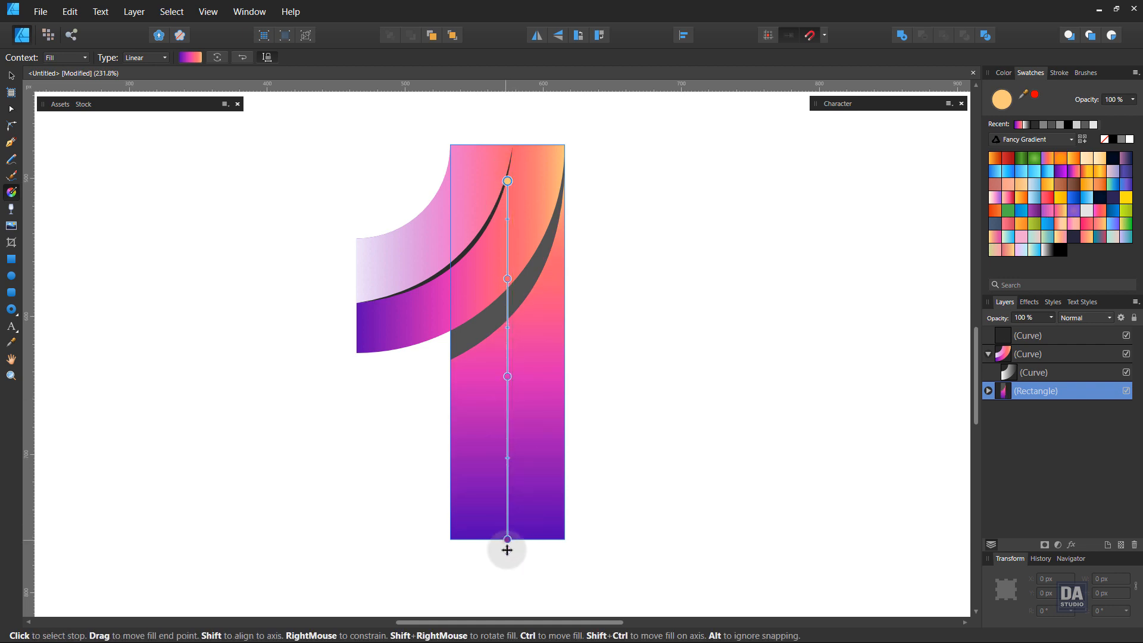
{"action": "left_click_drag", "start_coordinate": [507, 545], "coordinate": [507, 567]}
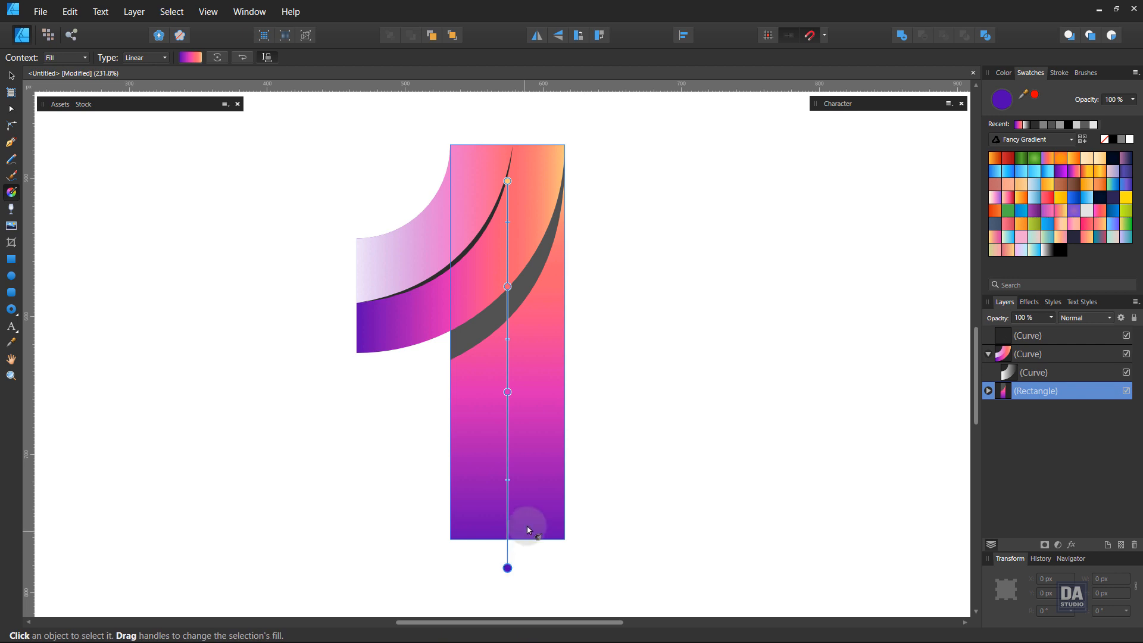
{"action": "key", "text": "v"}
Fill the grey shadow curve clipped inside the rectangle with the black-to-transparent gradient swatch.
{"action": "key", "text": "z"}
{"action": "left_click_drag", "start_coordinate": [511, 226], "coordinate": [653, 248]}
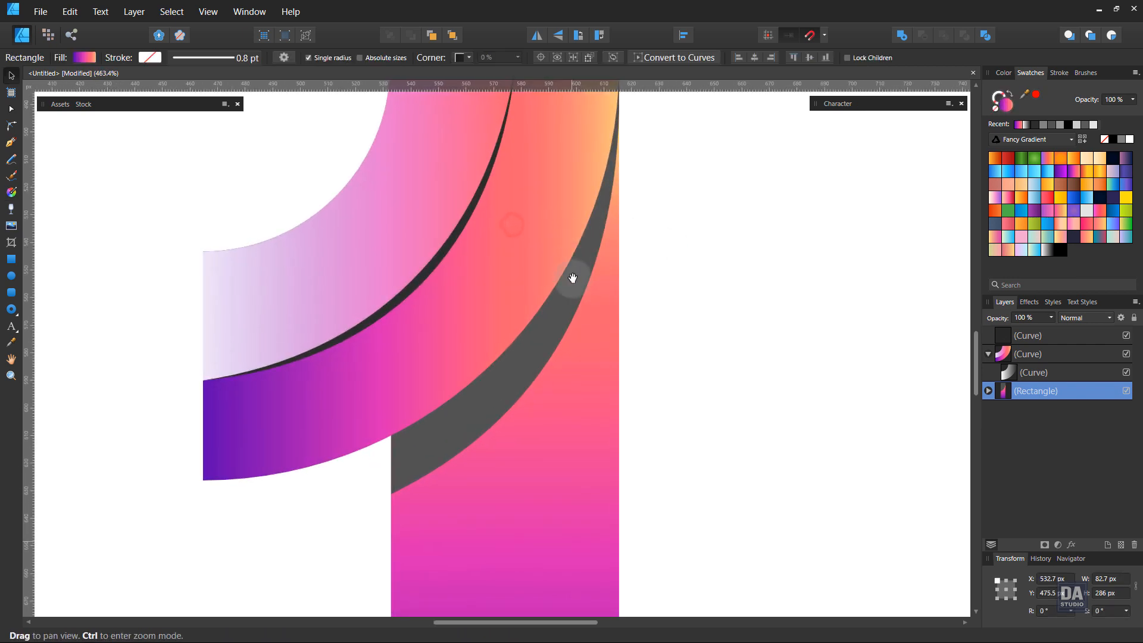
{"action": "left_click_drag", "start_coordinate": [578, 302], "coordinate": [586, 362]}
{"action": "left_click", "coordinate": [554, 417]}
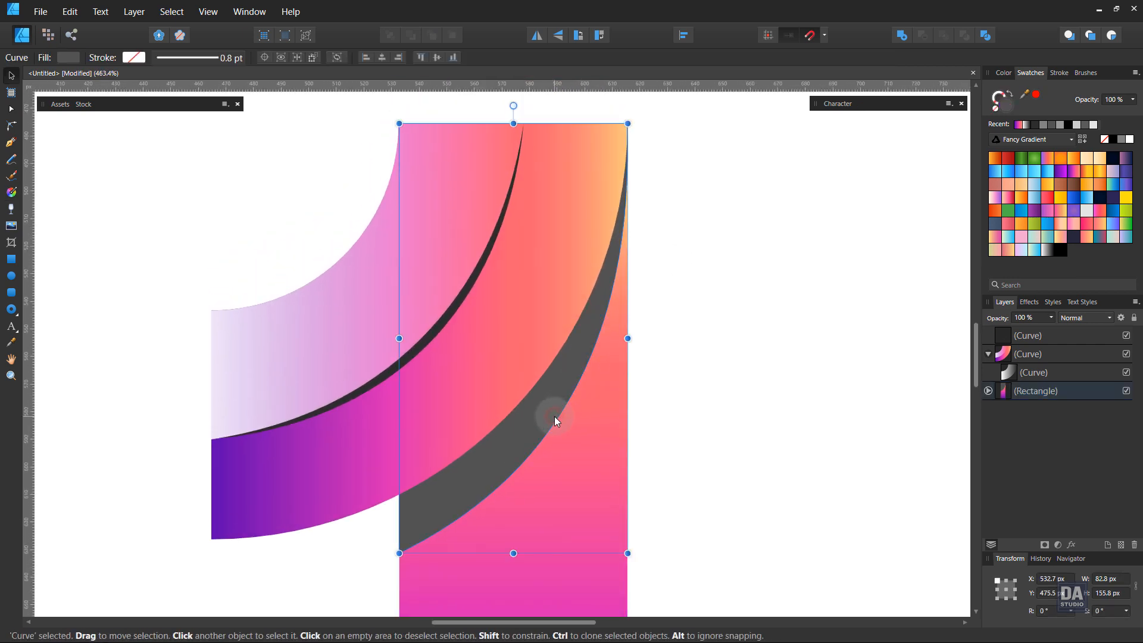
{"action": "left_click", "coordinate": [1063, 255]}
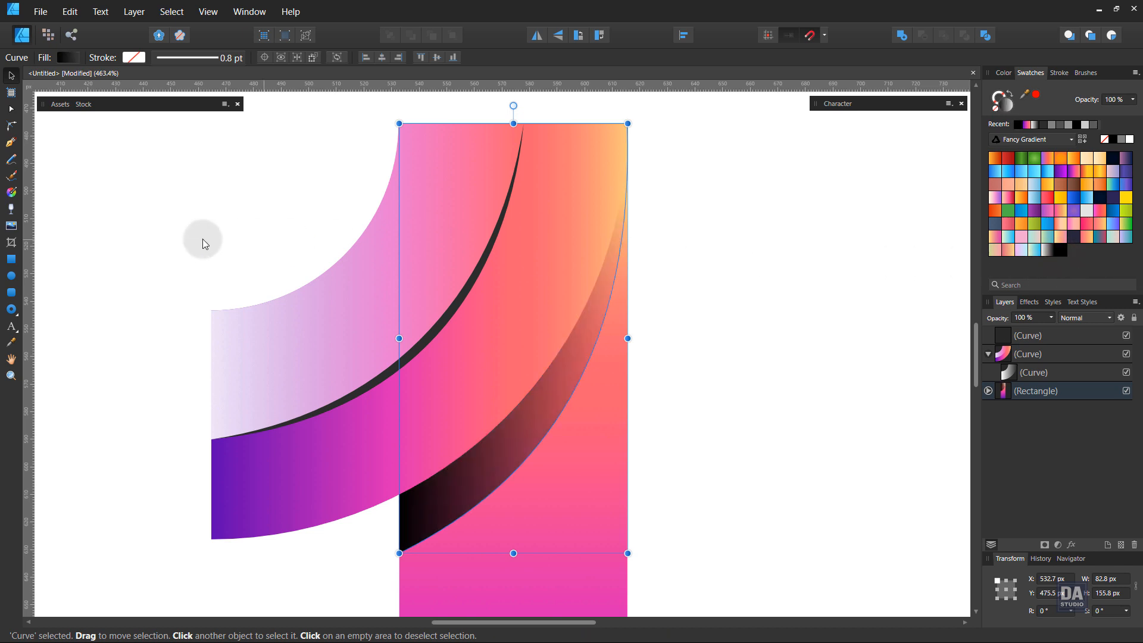
Run the shadow's gradient diagonally from black beyond its upper right to transparent at its lower left, and set its layer opacity to 50%.
{"action": "left_click", "coordinate": [10, 192]}
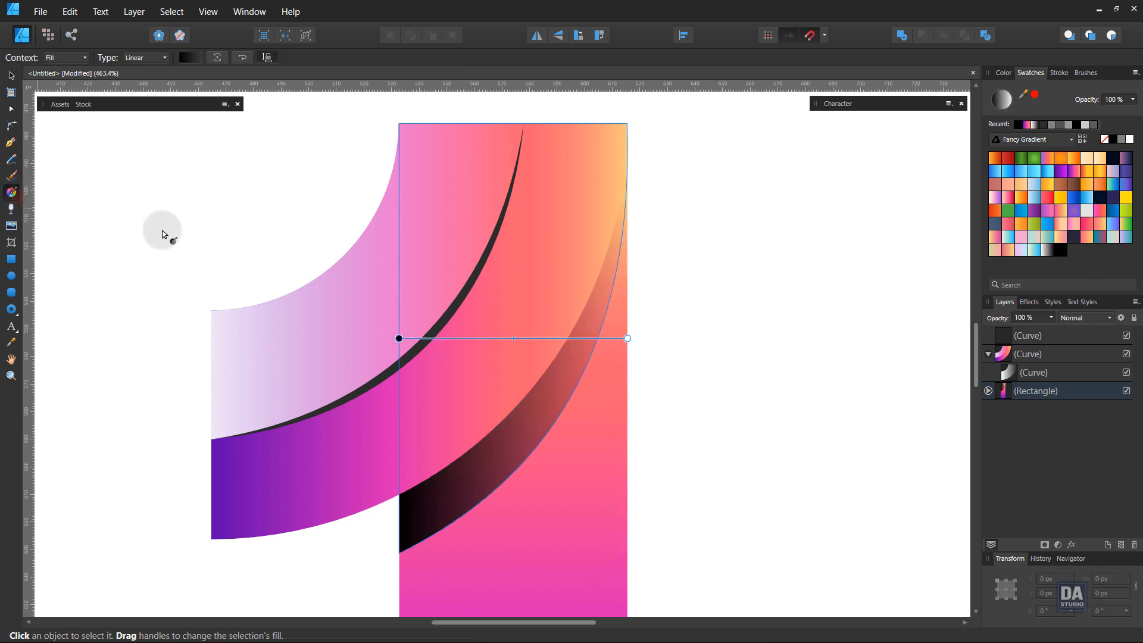
{"action": "left_click_drag", "start_coordinate": [742, 123], "coordinate": [404, 529]}
{"action": "left_click", "coordinate": [1051, 317]}
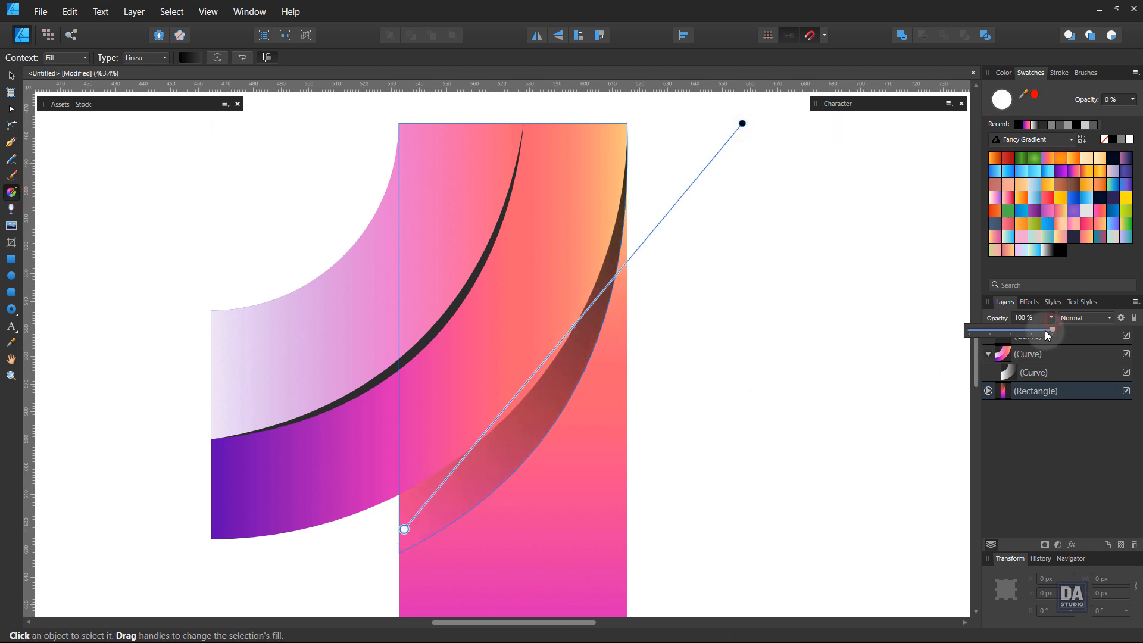
{"action": "left_click_drag", "start_coordinate": [1045, 332], "coordinate": [1015, 331]}
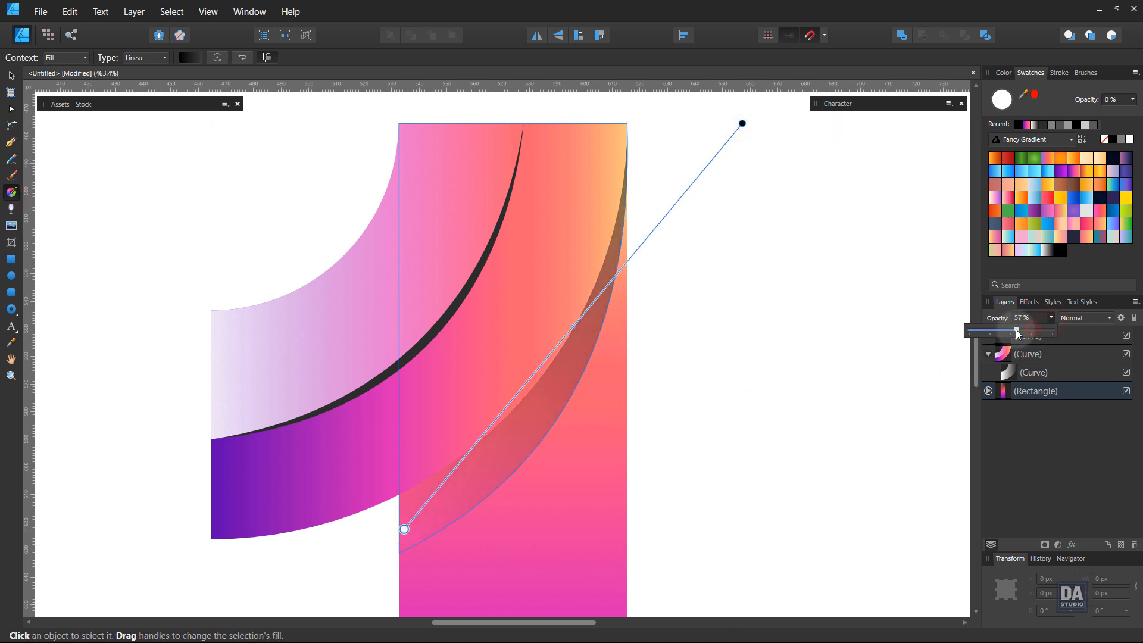
Extend the gradient of the shadow clipped in the rectangle so its transparent end lies farther down-left, beyond the rectangle's edge.
{"action": "left_click", "coordinate": [755, 323]}
{"action": "key", "text": "ctrl+z"}
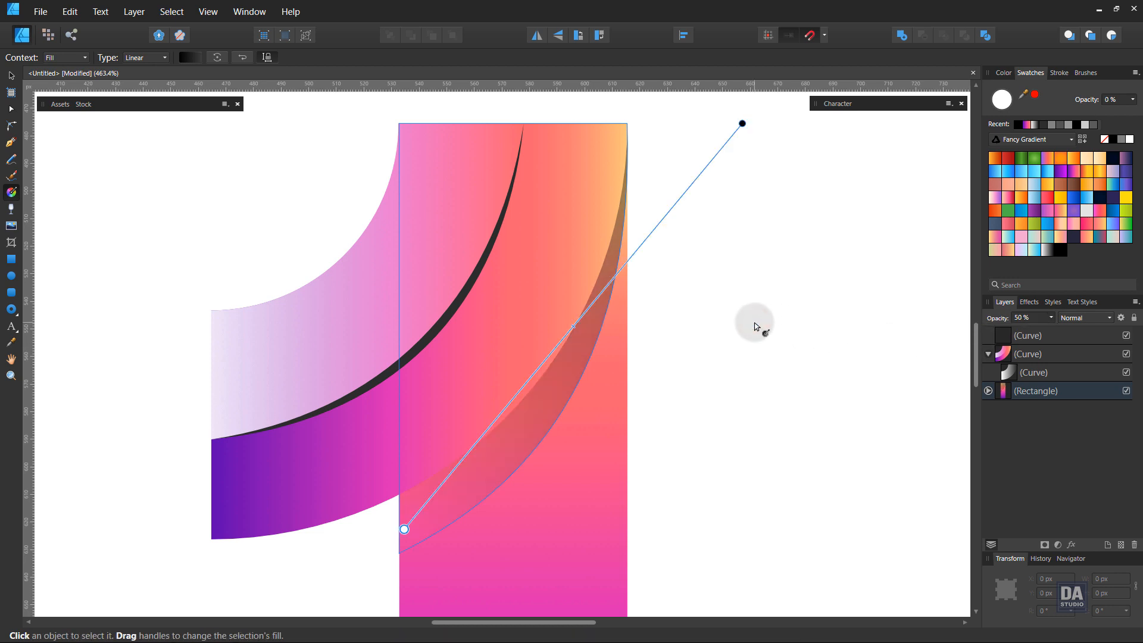
{"action": "key", "text": "v"}
{"action": "left_click", "coordinate": [754, 325]}
{"action": "scroll", "coordinate": [608, 328], "scroll_direction": "down", "scroll_amount": 3}
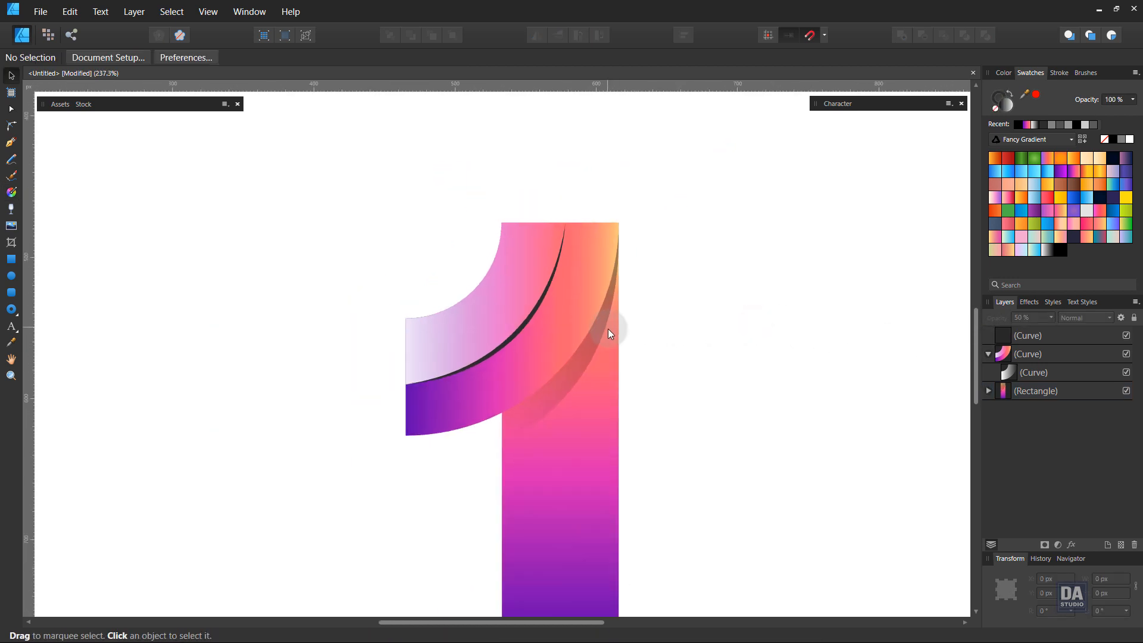
{"action": "scroll", "coordinate": [595, 324], "scroll_direction": "down", "scroll_amount": 4}
{"action": "scroll", "coordinate": [568, 331], "scroll_direction": "up", "scroll_amount": 2}
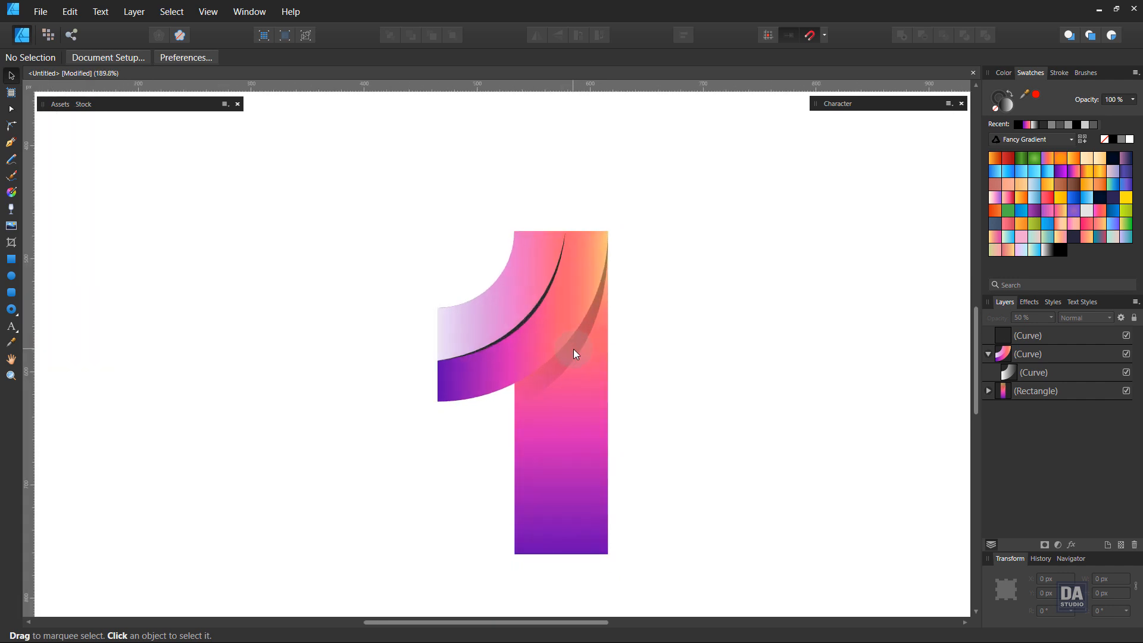
{"action": "left_click", "coordinate": [573, 349]}
{"action": "key", "text": "g"}
{"action": "left_click_drag", "start_coordinate": [510, 393], "coordinate": [480, 435]}
{"action": "left_click", "coordinate": [652, 377]}
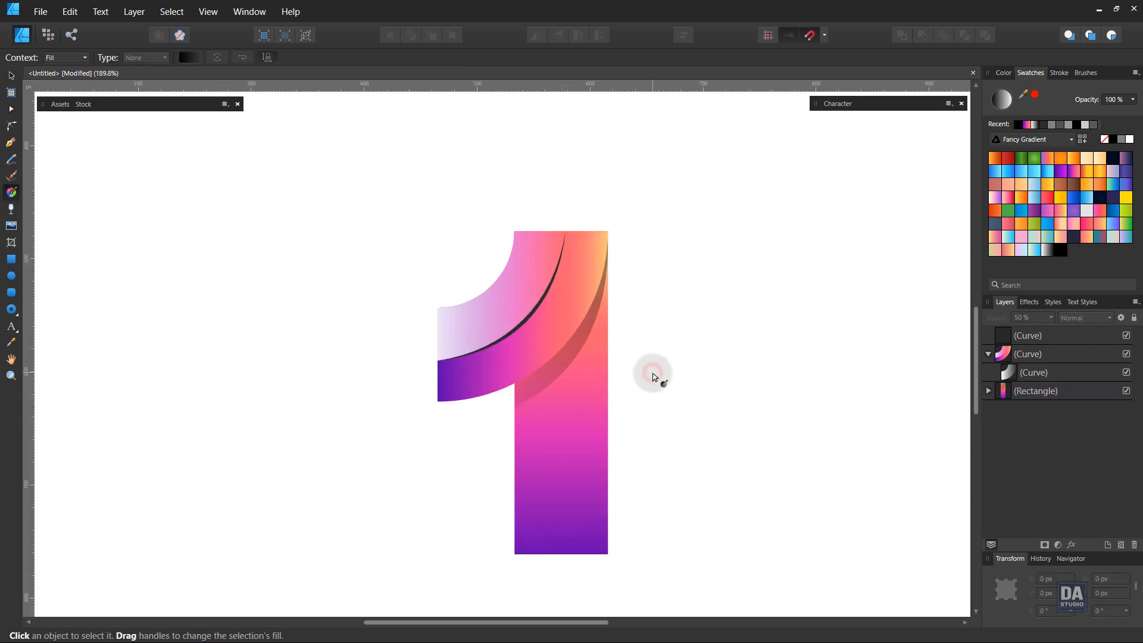
Apply the white-to-transparent gradient swatch to the stroke of the dark fold line along the curve.
{"action": "key", "text": "space"}
{"action": "key", "text": "ctrl+space"}
{"action": "left_click_drag", "start_coordinate": [566, 306], "coordinate": [696, 306]}
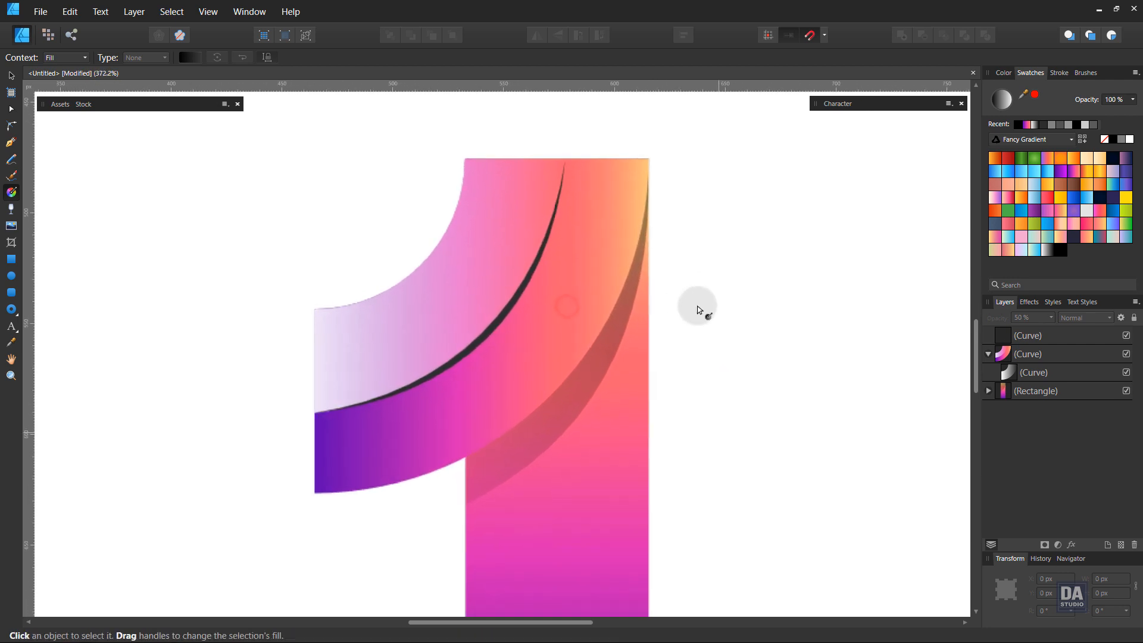
{"action": "left_click", "coordinate": [510, 314]}
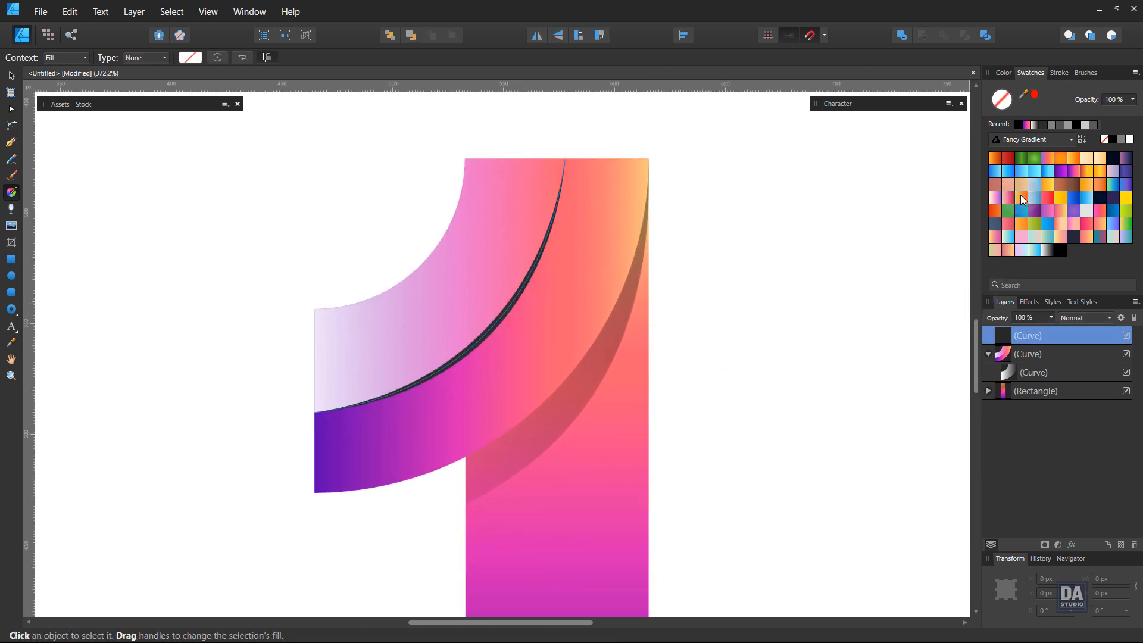
{"action": "key", "text": "x"}
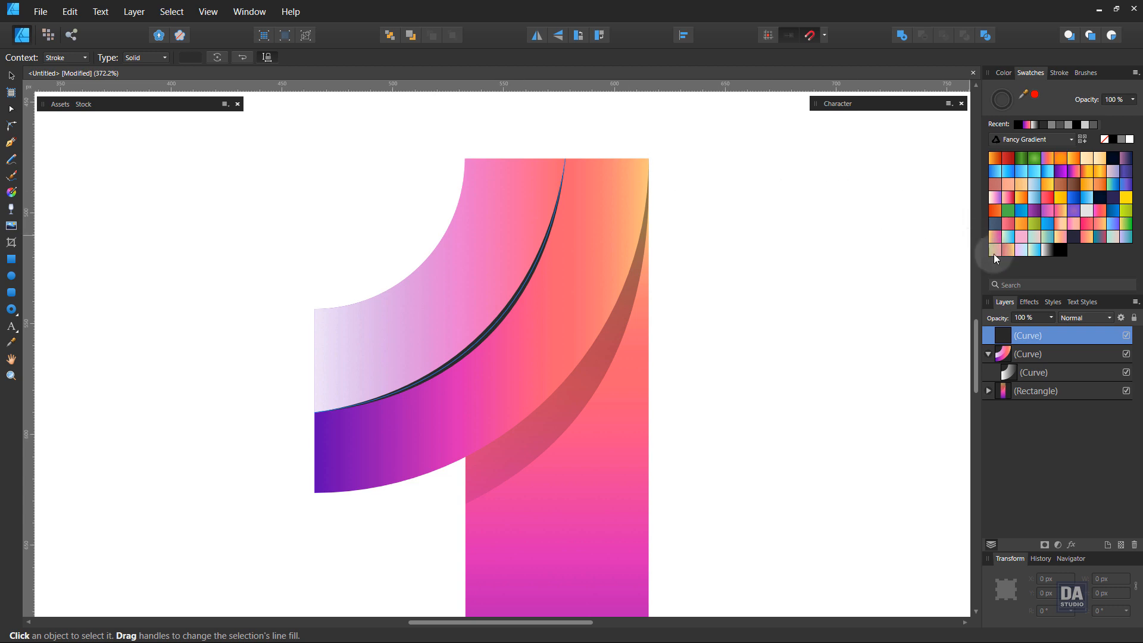
{"action": "left_click", "coordinate": [1047, 254]}
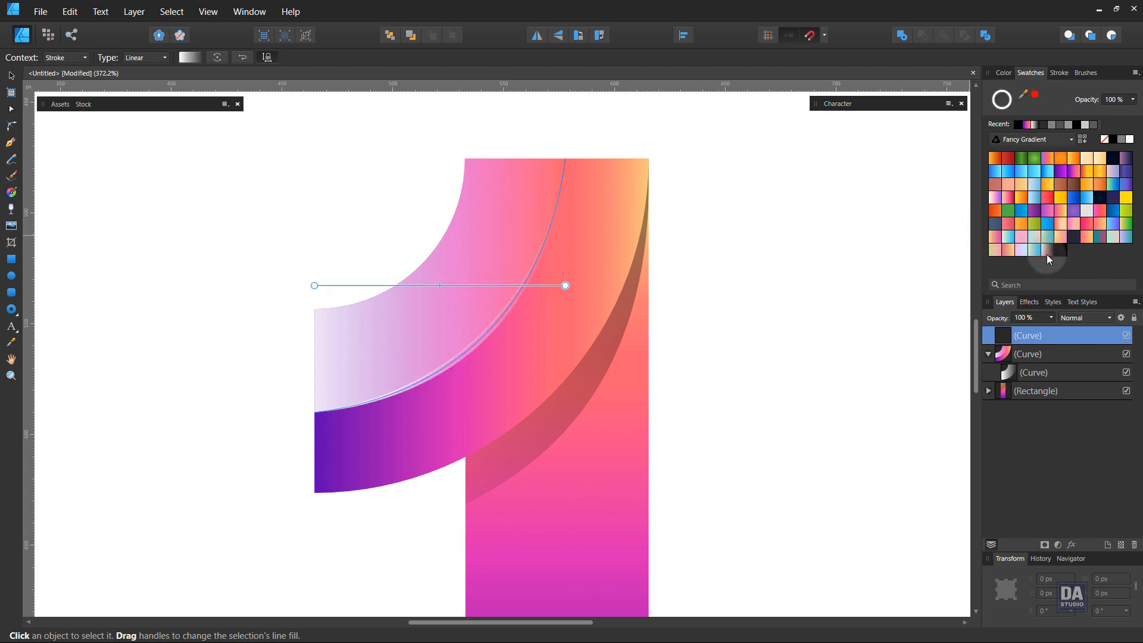
Make the fold line's stroke gradient elliptical, centred at the middle of the line and reaching diagonally past the rectangle's far edge.
{"action": "left_click", "coordinate": [144, 57]}
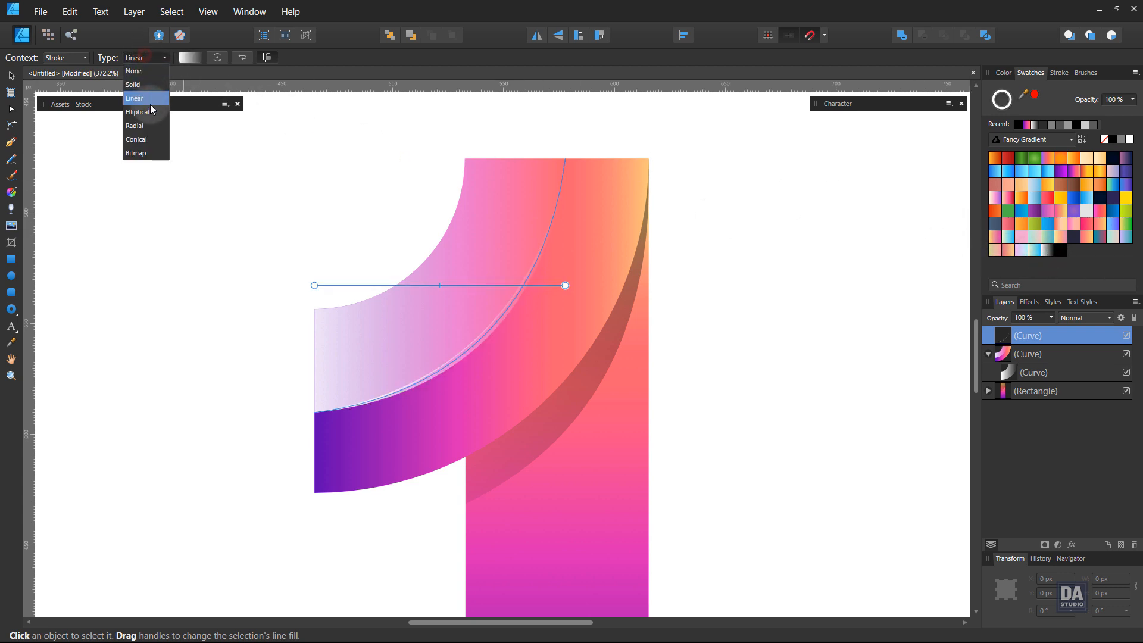
{"action": "left_click", "coordinate": [150, 113]}
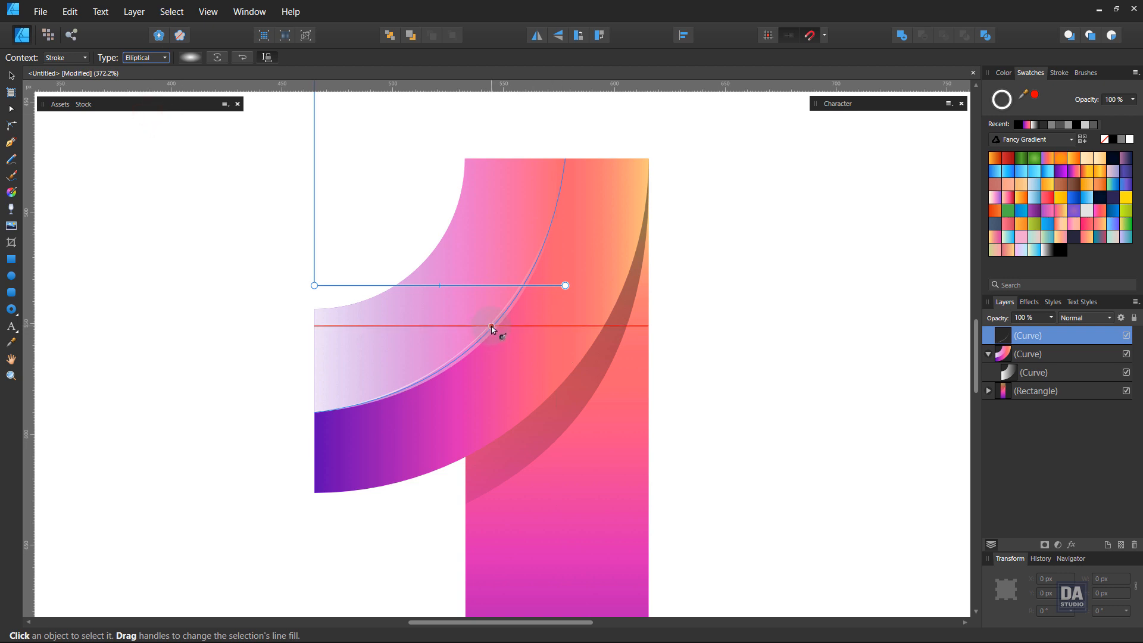
{"action": "left_click_drag", "start_coordinate": [493, 326], "coordinate": [663, 393]}
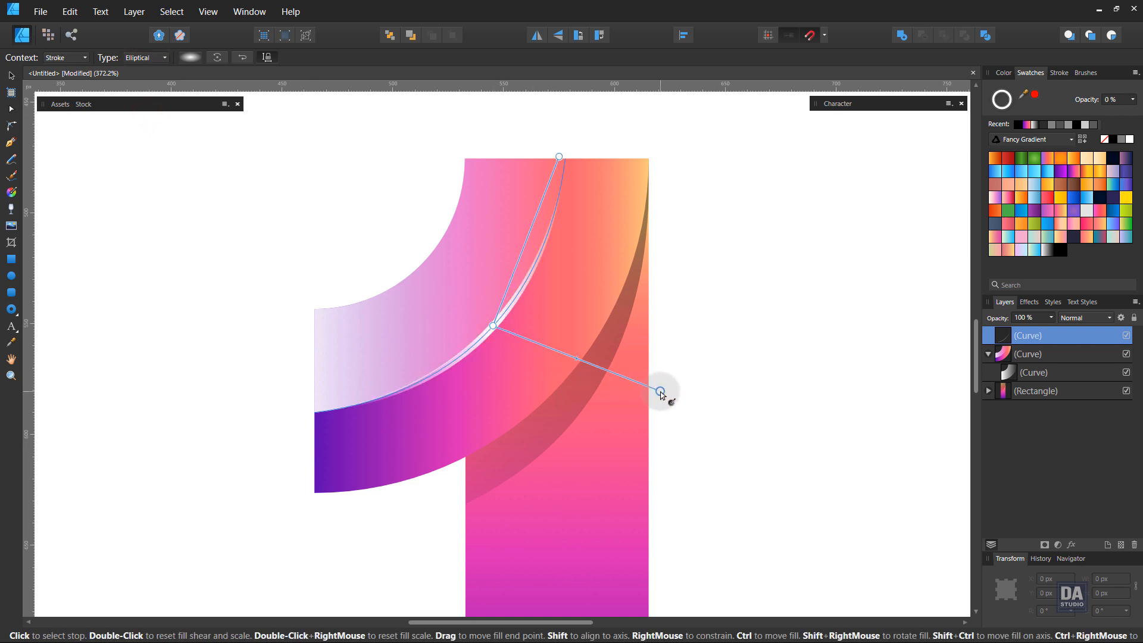
{"action": "key", "text": "v"}
Duplicate the white fold-line curve and set the lower copy's blend mode to Overlay.
{"action": "scroll", "coordinate": [695, 362], "scroll_direction": "up", "scroll_amount": 1}
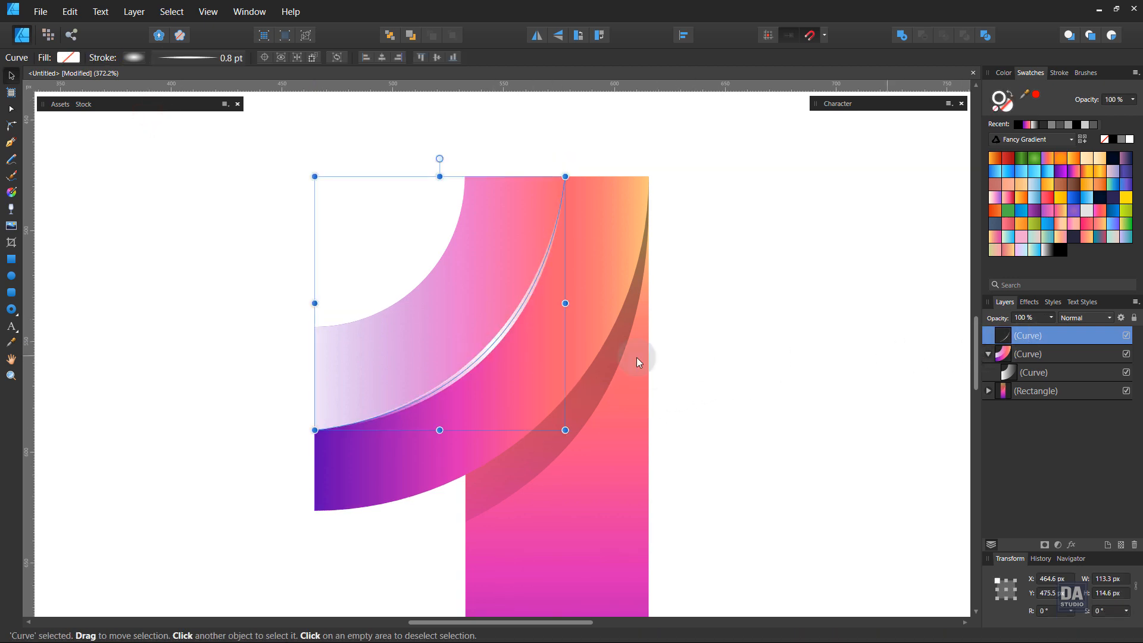
{"action": "key", "text": "ctrl+space"}
{"action": "left_click_drag", "start_coordinate": [476, 318], "coordinate": [574, 326]}
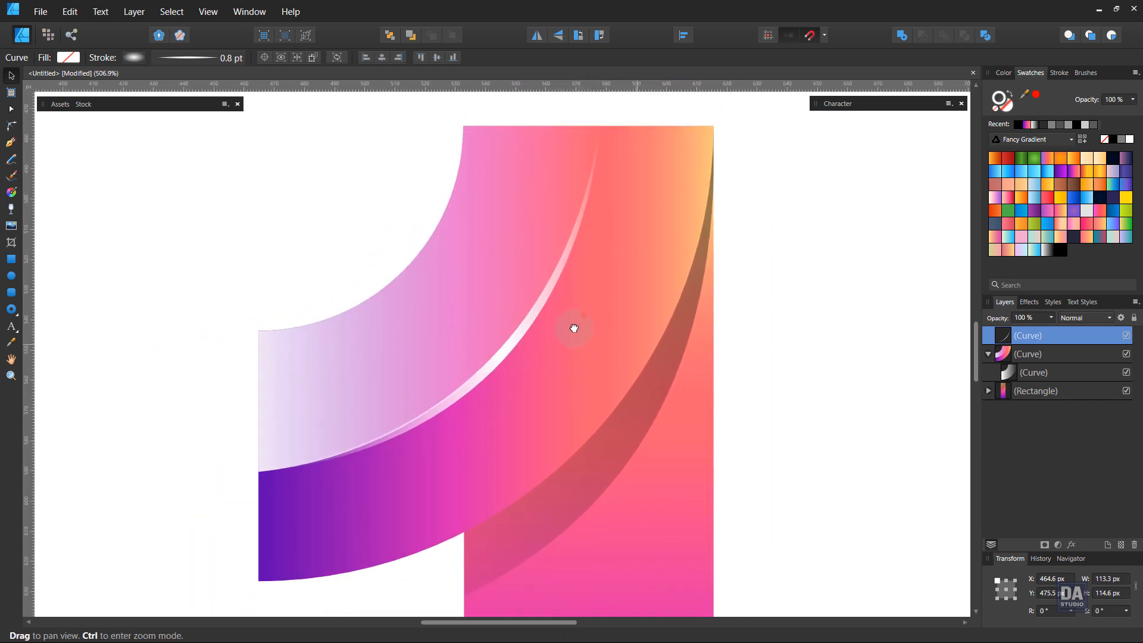
{"action": "right_click", "coordinate": [1062, 337]}
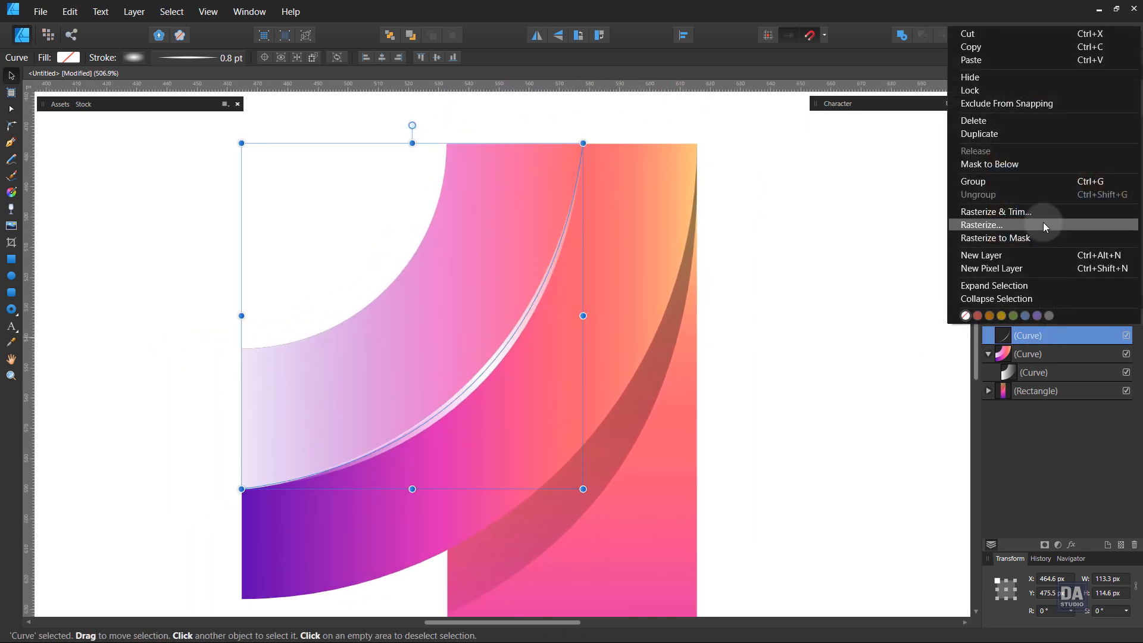
{"action": "left_click", "coordinate": [1042, 135]}
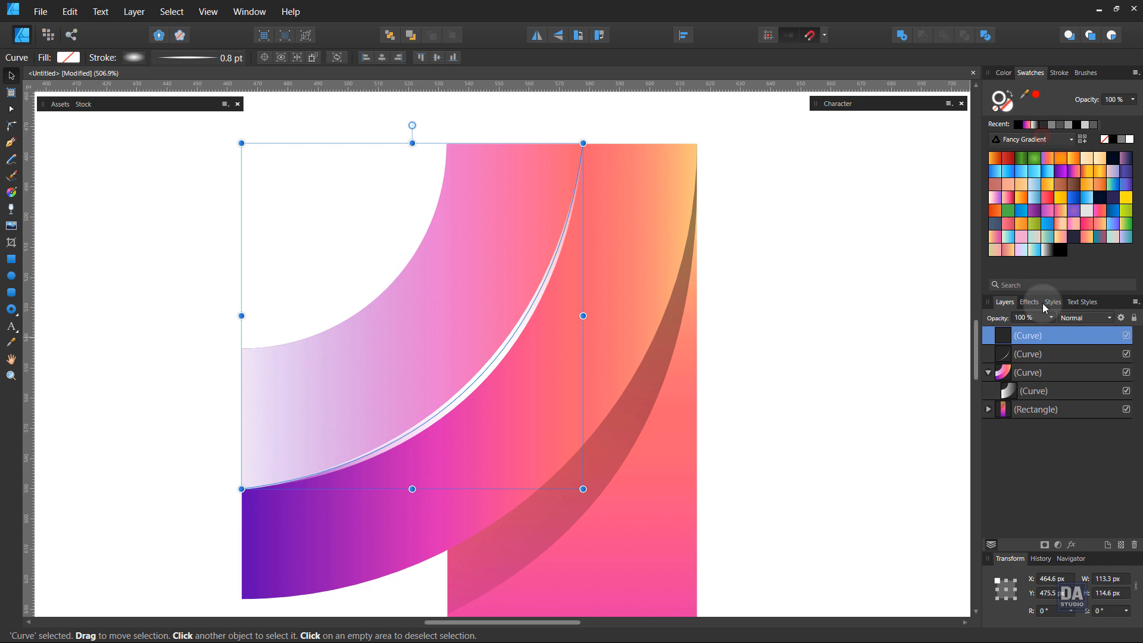
{"action": "left_click", "coordinate": [1037, 353]}
{"action": "left_click", "coordinate": [1080, 317]}
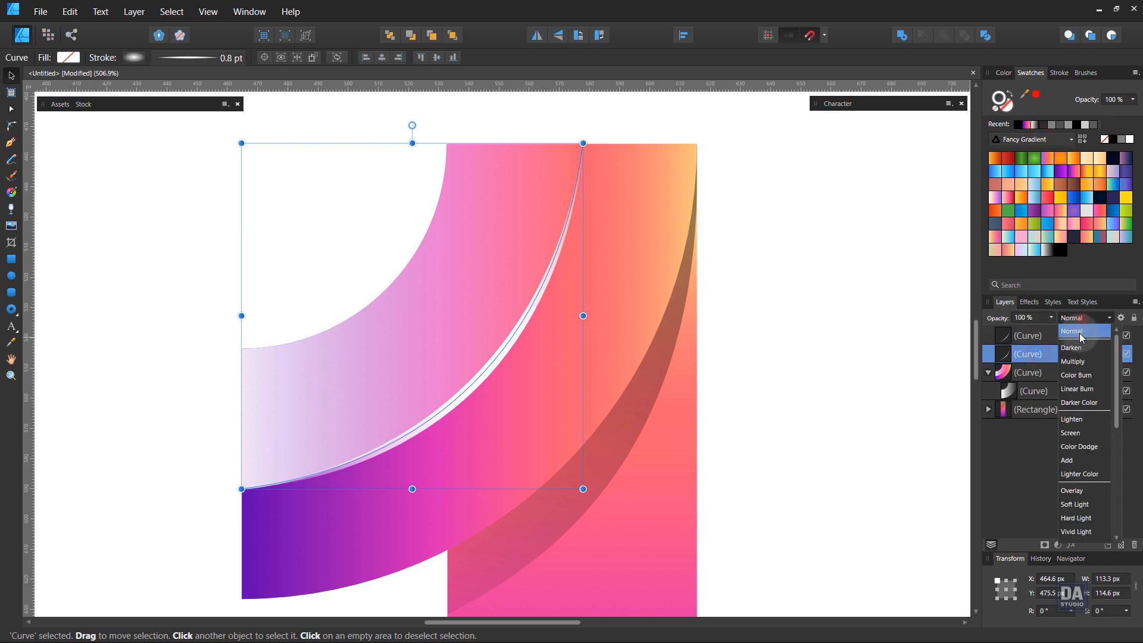
{"action": "left_click", "coordinate": [1076, 492]}
Apply a Gaussian Blur layer effect with a 1.7 px radius to the Overlay copy of the fold line.
{"action": "left_click", "coordinate": [1071, 544]}
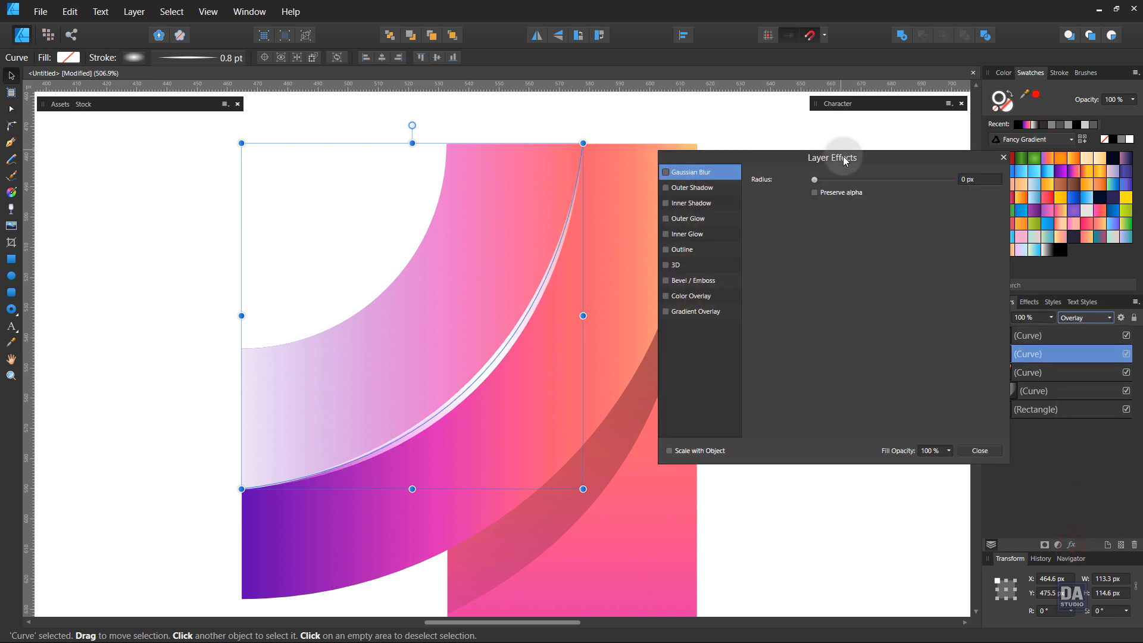
{"action": "left_click_drag", "start_coordinate": [845, 159], "coordinate": [887, 221]}
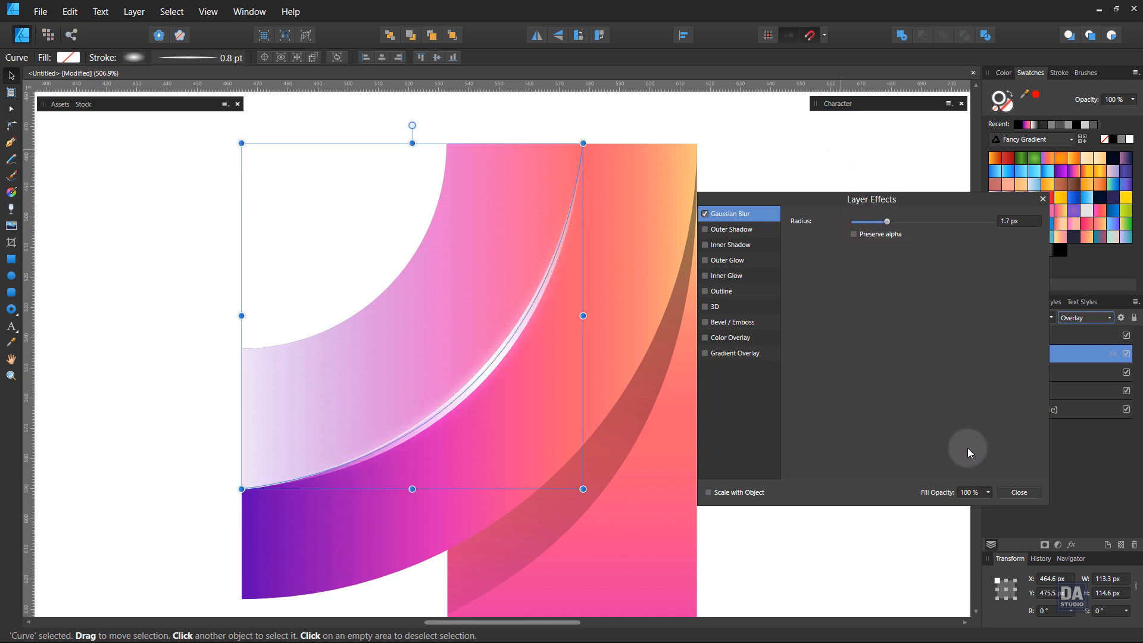
{"action": "left_click", "coordinate": [1001, 492]}
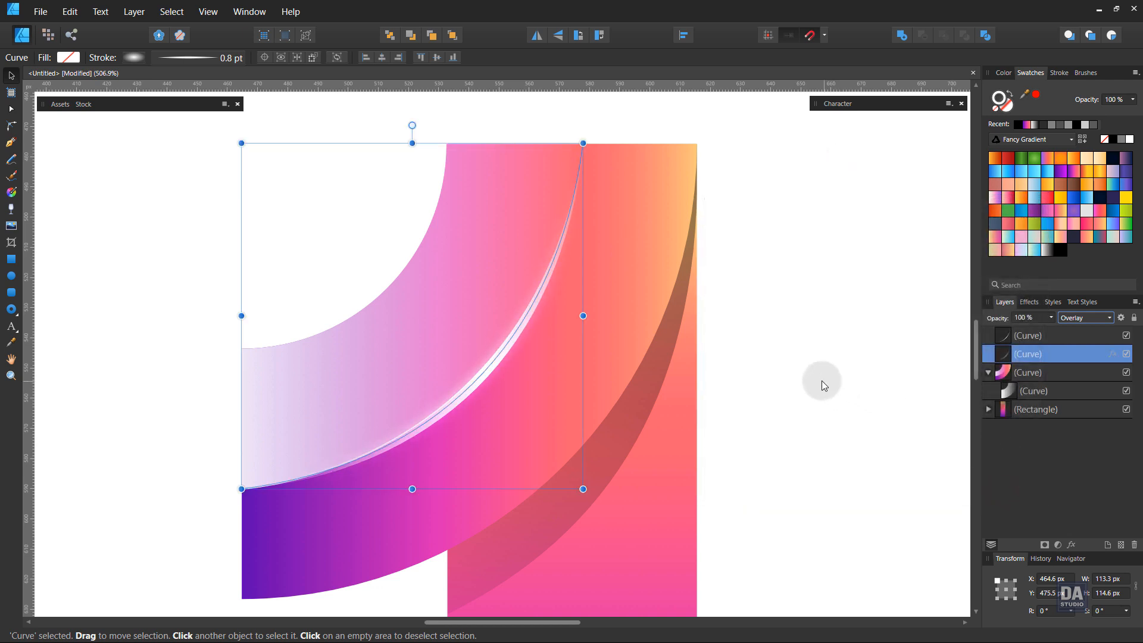
Set the blurred Overlay curve's stroke width to 1 pt.
{"action": "left_click", "coordinate": [1064, 73]}
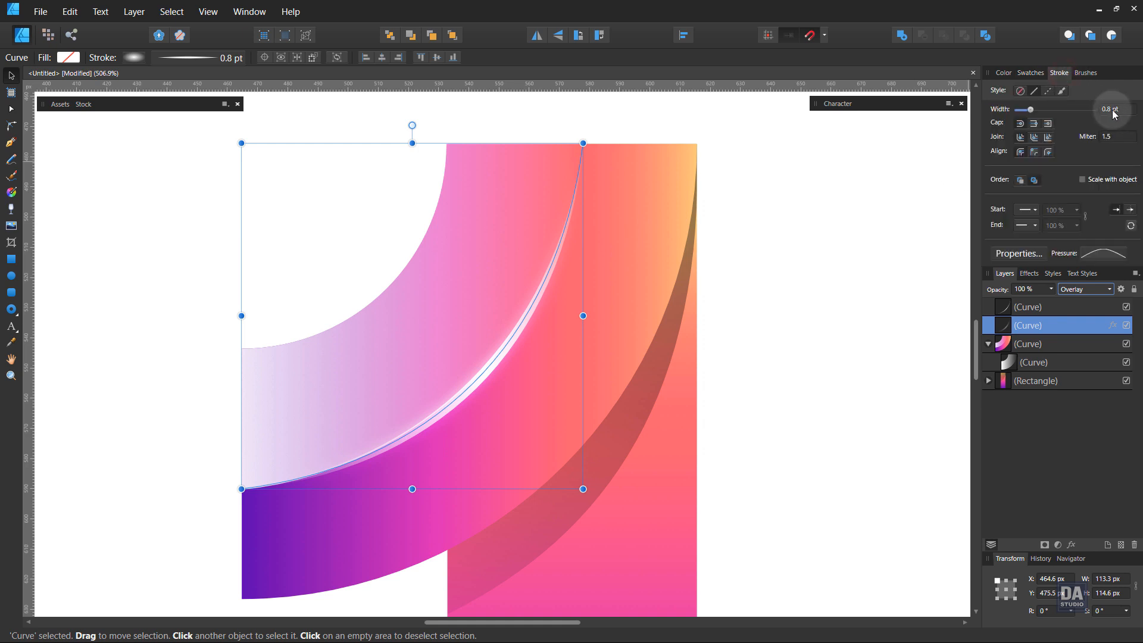
{"action": "scroll", "coordinate": [1112, 110], "scroll_direction": "up", "scroll_amount": 1}
{"action": "left_click", "coordinate": [819, 265]}
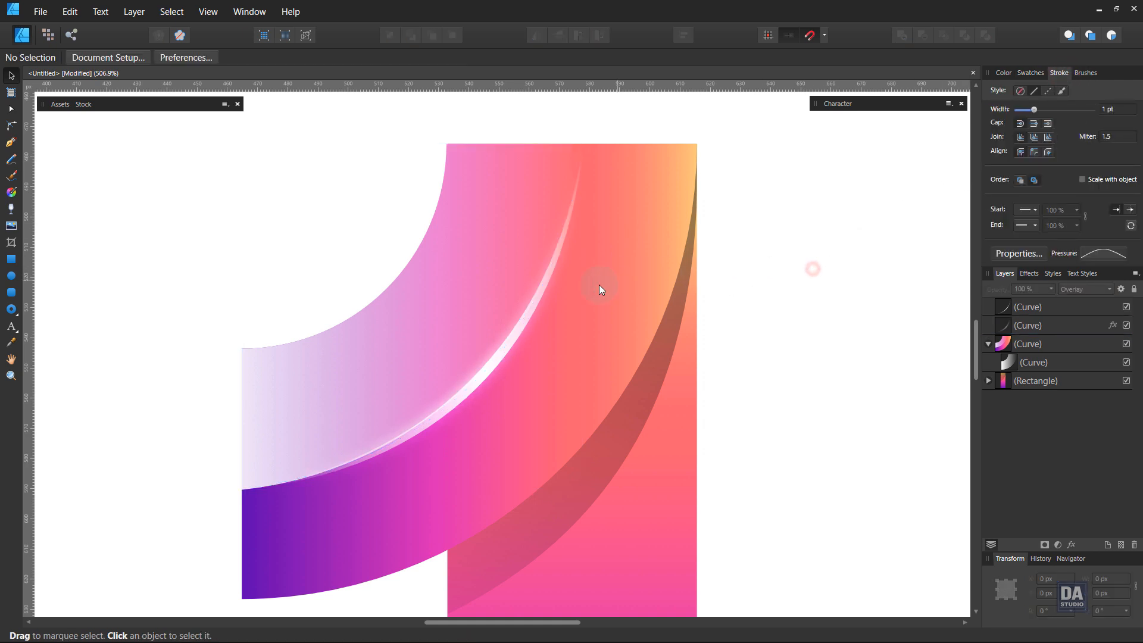
Run the clipped inner band's white-to-transparent gradient diagonally from beyond its lower left up to the fold line.
{"action": "scroll", "coordinate": [445, 299], "scroll_direction": "down", "scroll_amount": 5}
{"action": "scroll", "coordinate": [440, 374], "scroll_direction": "up", "scroll_amount": 1}
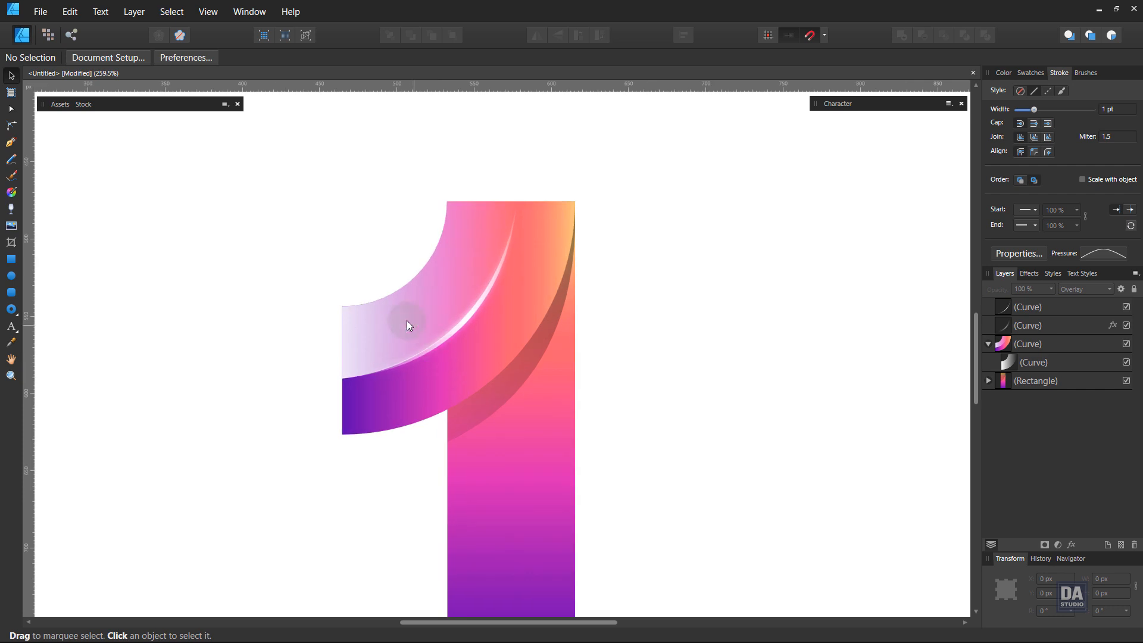
{"action": "left_click", "coordinate": [394, 314]}
{"action": "left_click", "coordinate": [12, 192]}
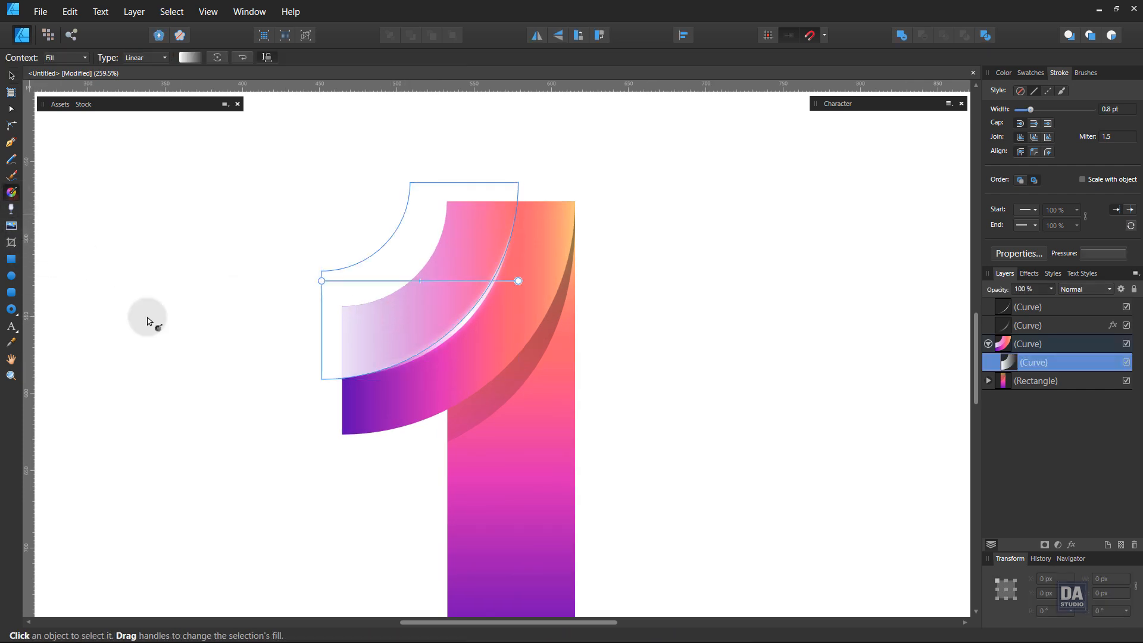
{"action": "left_click_drag", "start_coordinate": [231, 415], "coordinate": [500, 261]}
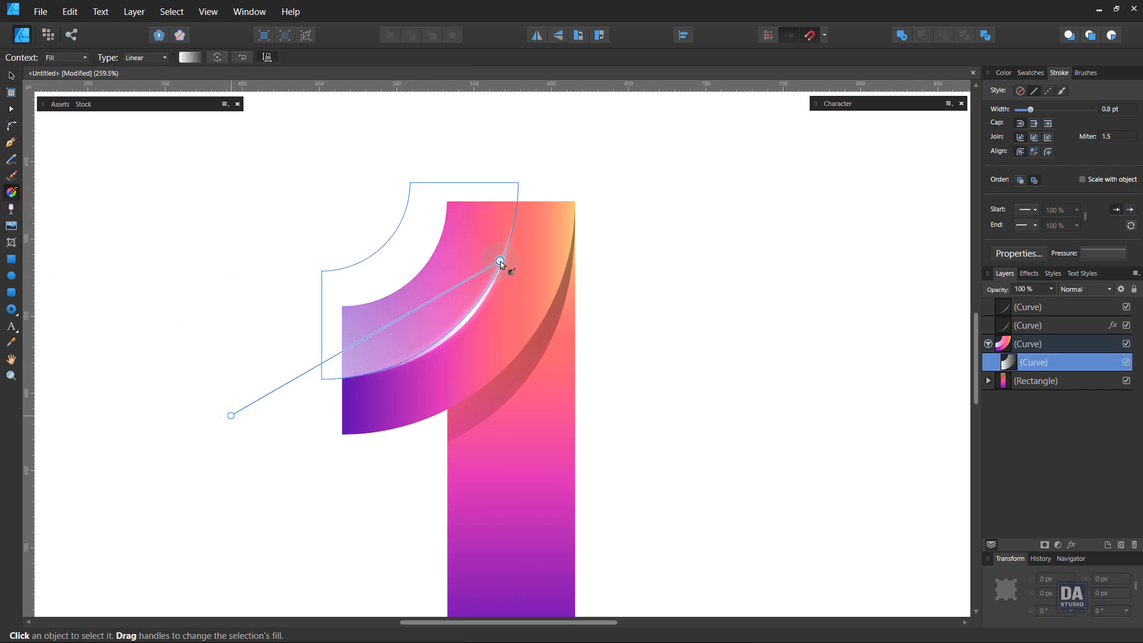
Turn the main curve's gradient vertical, with orange at its upper edge and the purple stop well below its lower edge.
{"action": "left_click", "coordinate": [375, 400]}
{"action": "left_click_drag", "start_coordinate": [311, 442], "coordinate": [310, 201]}
{"action": "left_click_drag", "start_coordinate": [310, 440], "coordinate": [305, 500]}
{"action": "left_click", "coordinate": [11, 75]}
{"action": "left_click", "coordinate": [248, 289]}
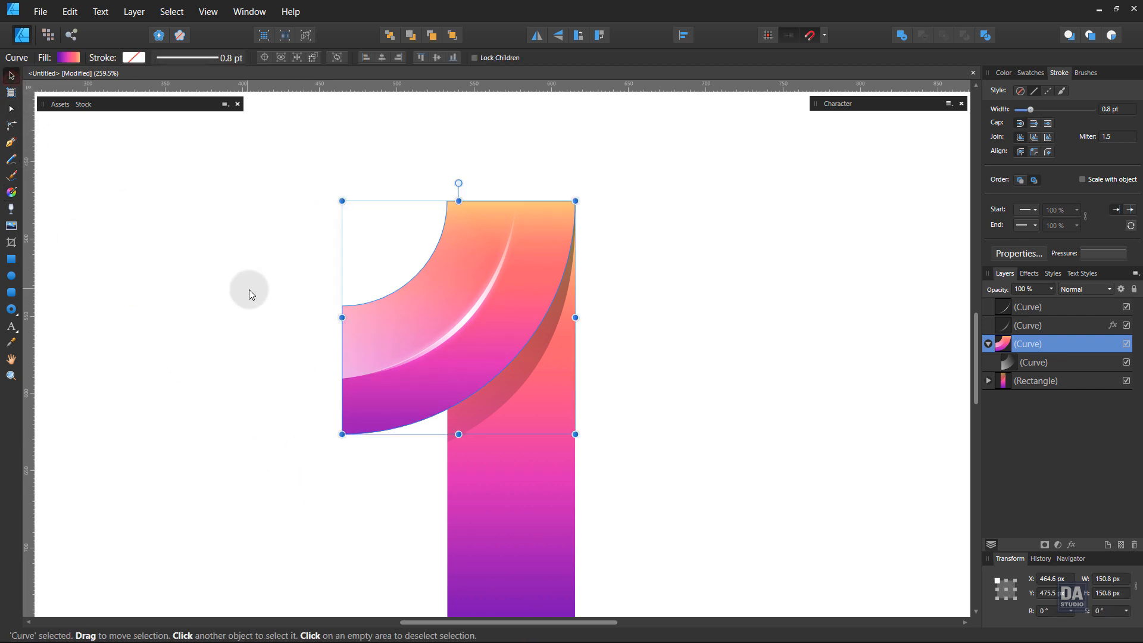
Select both fold-line highlight curves and enable Scale with object for their strokes.
{"action": "scroll", "coordinate": [472, 335], "scroll_direction": "down", "scroll_amount": 5}
{"action": "scroll", "coordinate": [451, 352], "scroll_direction": "up", "scroll_amount": 3}
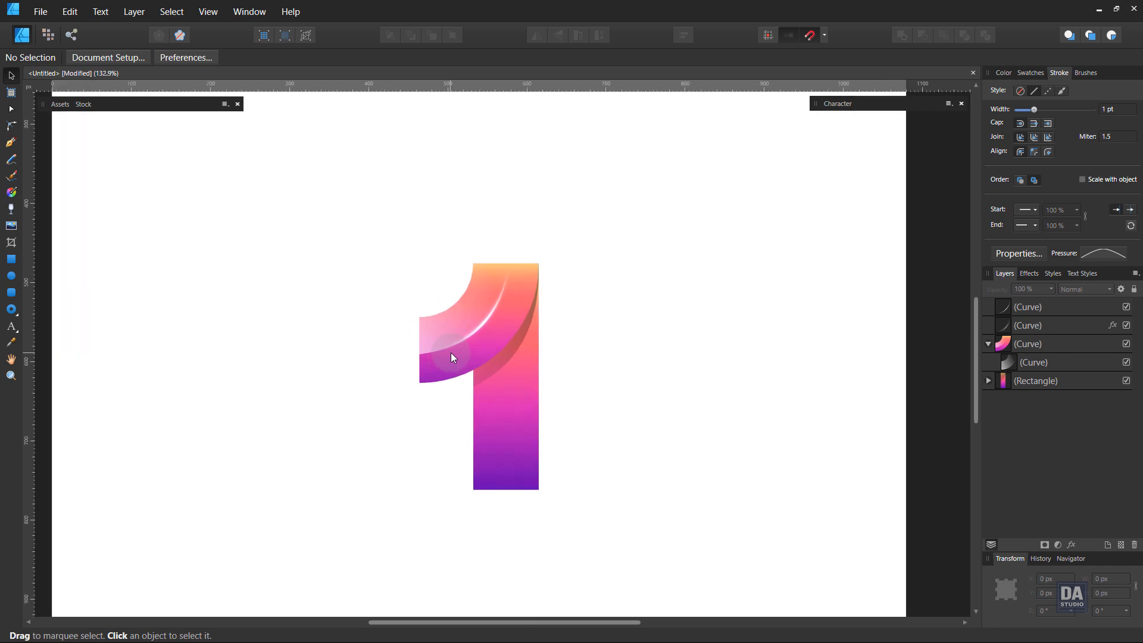
{"action": "key", "text": "space"}
{"action": "left_click_drag", "start_coordinate": [594, 400], "coordinate": [360, 273]}
{"action": "key", "text": "ctrl+space"}
{"action": "left_click", "coordinate": [532, 320]}
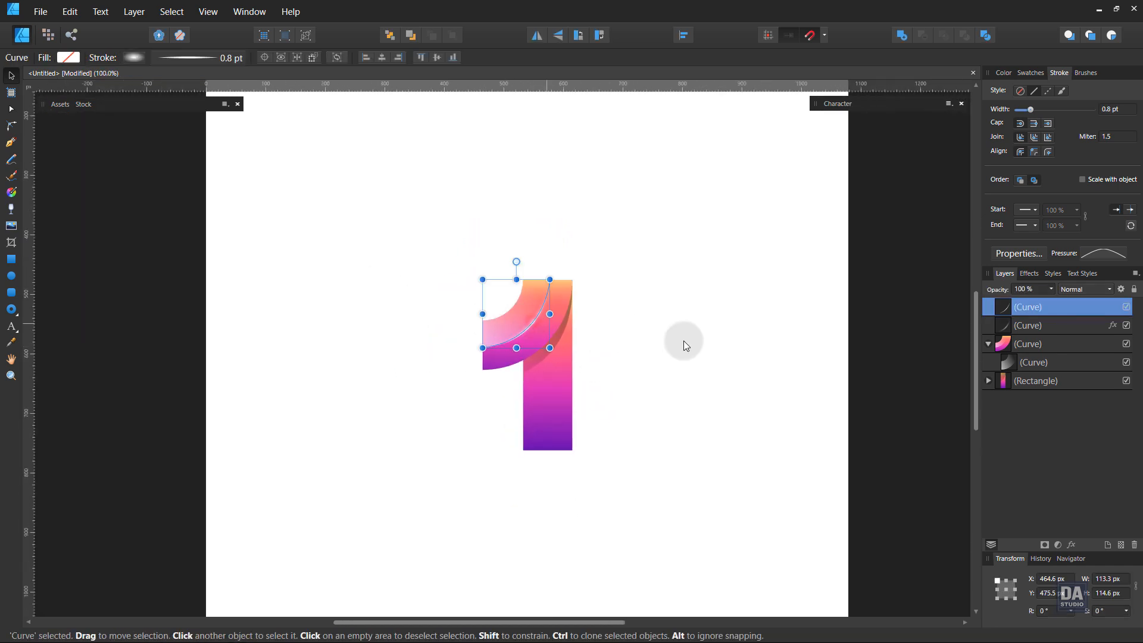
{"action": "left_click", "coordinate": [1041, 326], "text": "shift"}
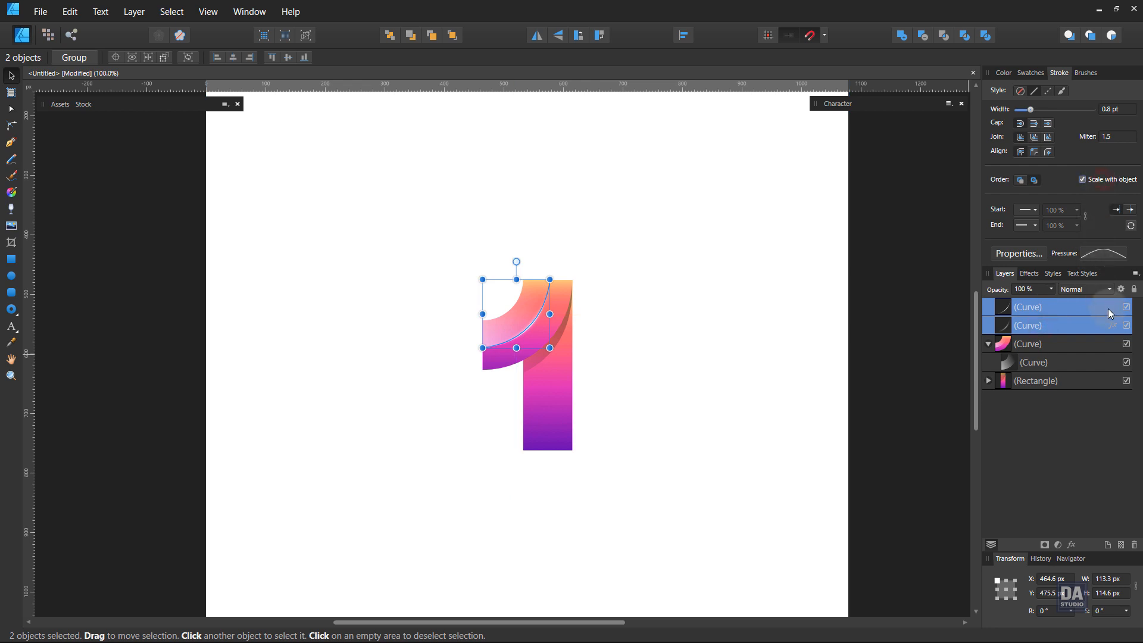
Enable Scale with Object for the Gaussian Blur effect on the Overlay highlight curve.
{"action": "left_click", "coordinate": [1110, 325]}
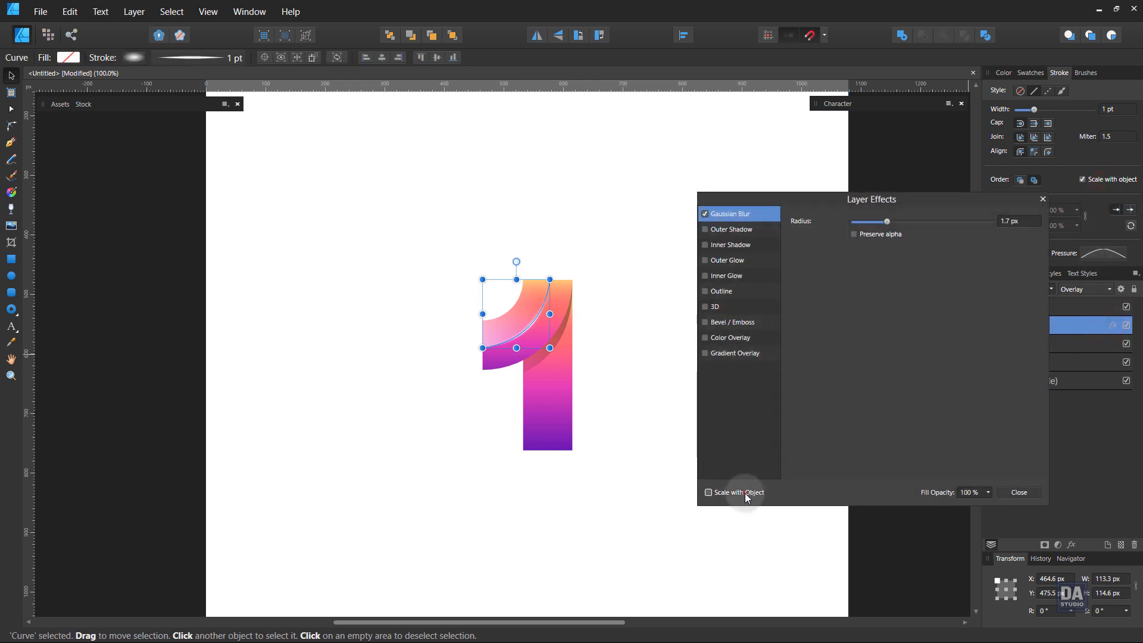
{"action": "left_click", "coordinate": [1018, 492]}
{"action": "left_click", "coordinate": [723, 390]}
Clip both fold-line highlight curves inside the main curve layer and collapse that layer.
{"action": "key", "text": "z"}
{"action": "left_click", "coordinate": [596, 340], "text": "alt"}
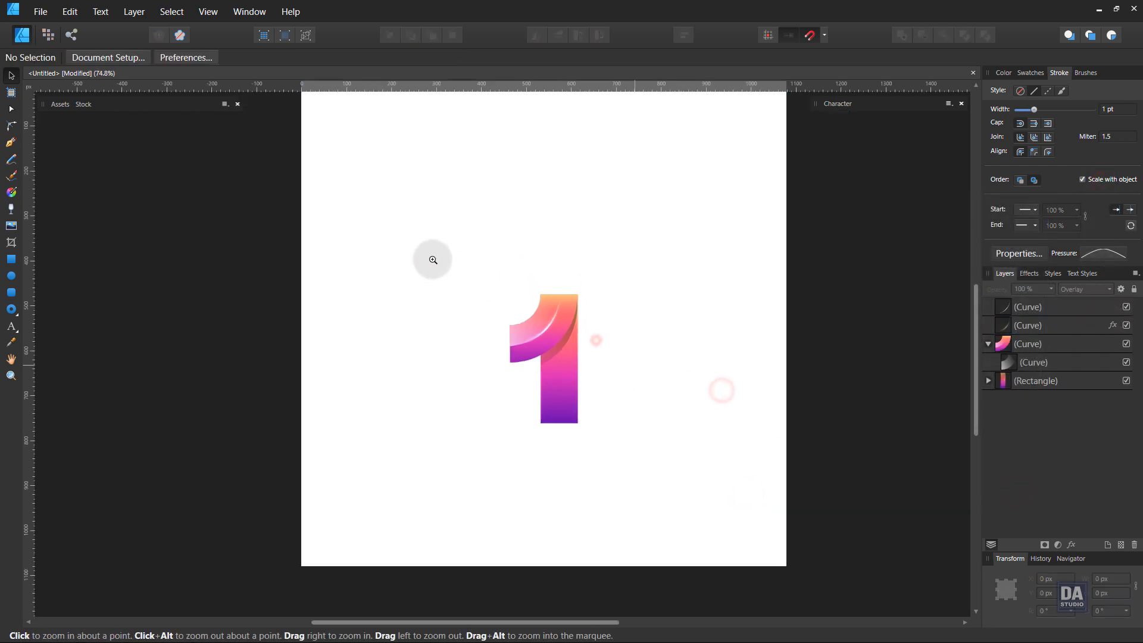
{"action": "key", "text": "v"}
{"action": "left_click", "coordinate": [1051, 329]}
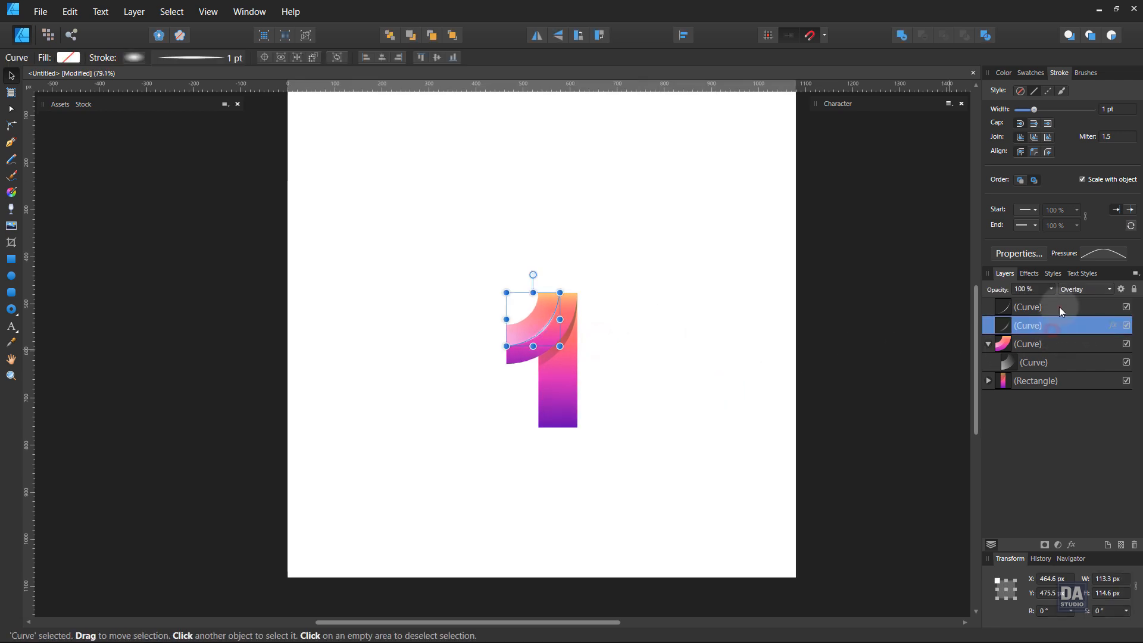
{"action": "left_click", "coordinate": [1059, 306], "text": "shift"}
{"action": "left_click_drag", "start_coordinate": [1064, 330], "coordinate": [1012, 346]}
{"action": "left_click", "coordinate": [987, 307]}
{"action": "left_click", "coordinate": [987, 307]}
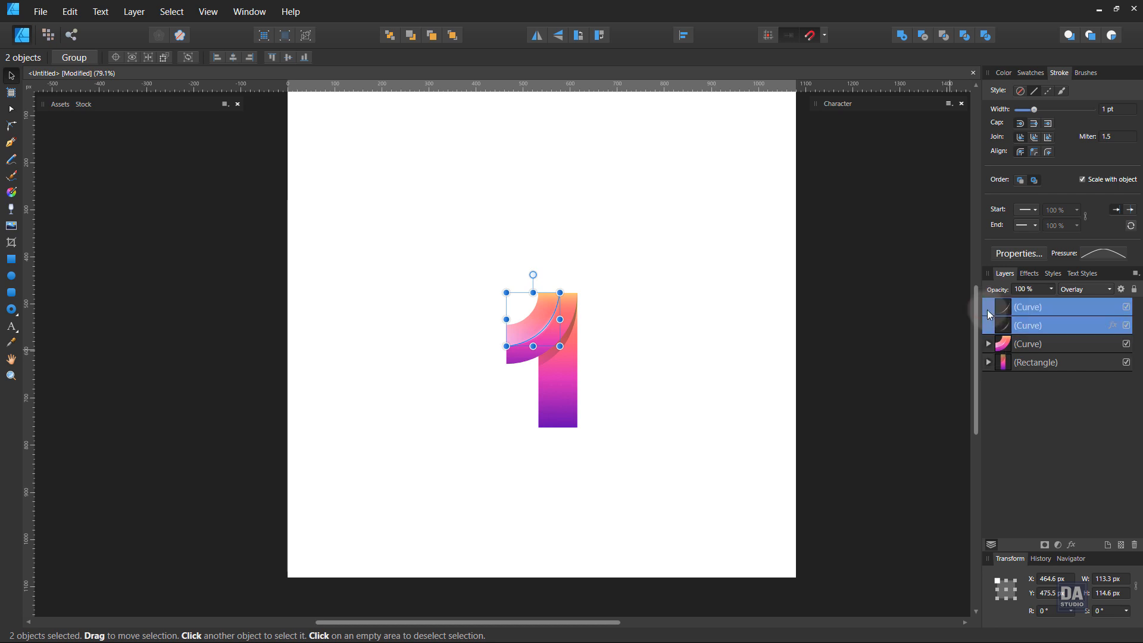
{"action": "left_click", "coordinate": [988, 312]}
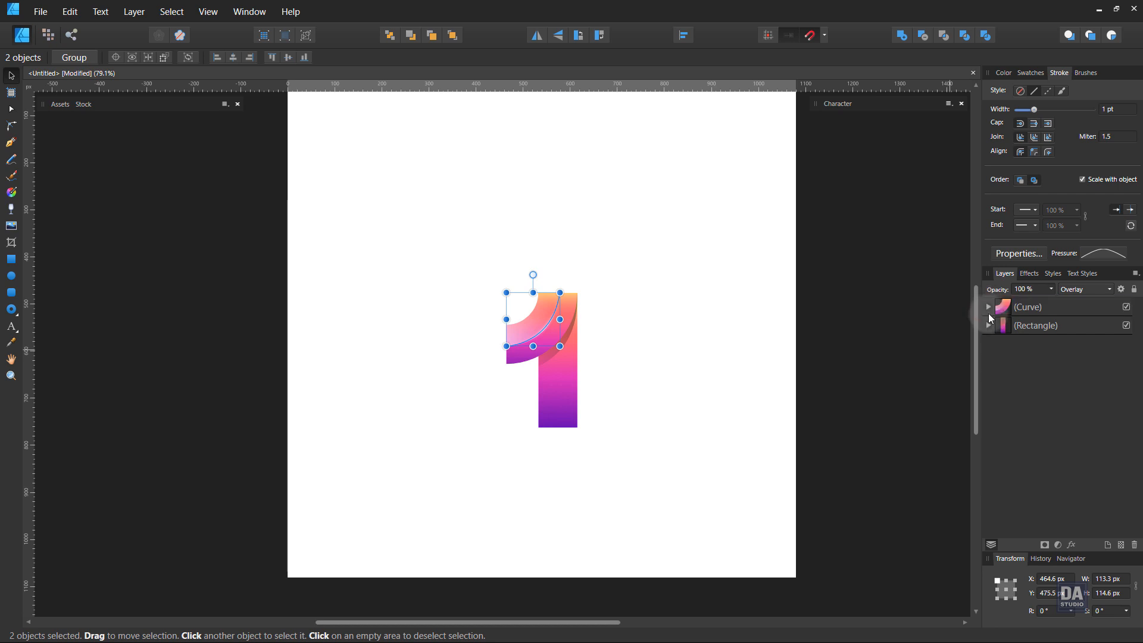
Group the main curve and the rectangle.
{"action": "left_click", "coordinate": [1024, 310]}
{"action": "left_click", "coordinate": [1030, 327], "text": "shift"}
{"action": "right_click", "coordinate": [1030, 328]}
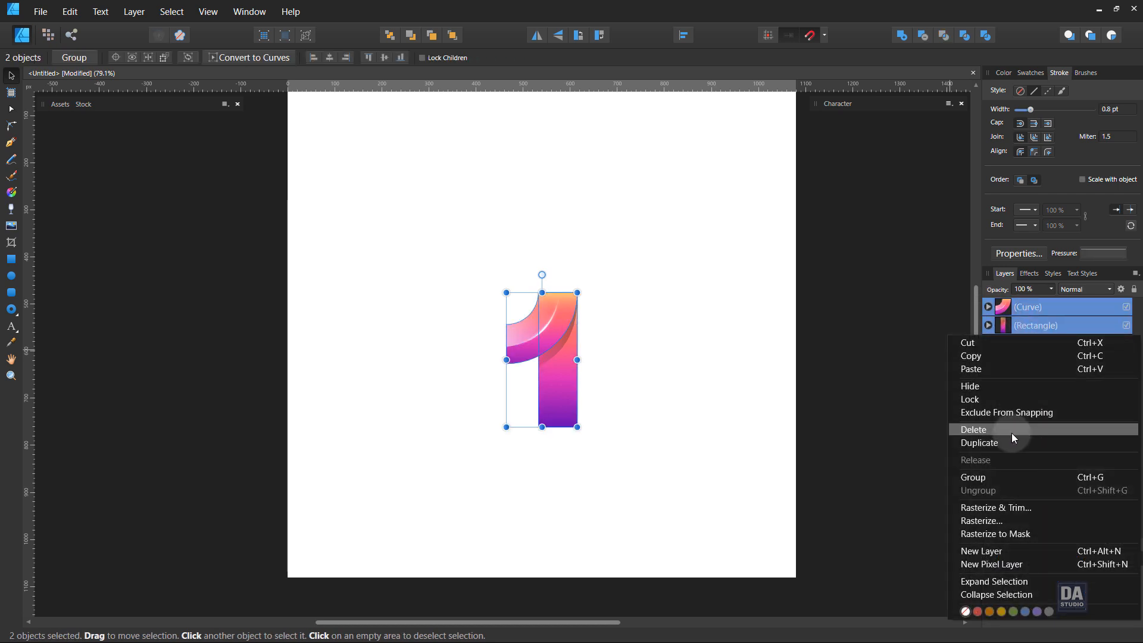
{"action": "left_click", "coordinate": [1005, 477]}
Enlarge the grouped numeral to about 256 by 484 px and place it near the centre of the page.
{"action": "left_click", "coordinate": [689, 391]}
{"action": "left_click_drag", "start_coordinate": [575, 413], "coordinate": [614, 423]}
{"action": "key", "text": "ctrl+space"}
{"action": "left_click_drag", "start_coordinate": [592, 383], "coordinate": [525, 352]}
{"action": "left_click_drag", "start_coordinate": [596, 351], "coordinate": [578, 378]}
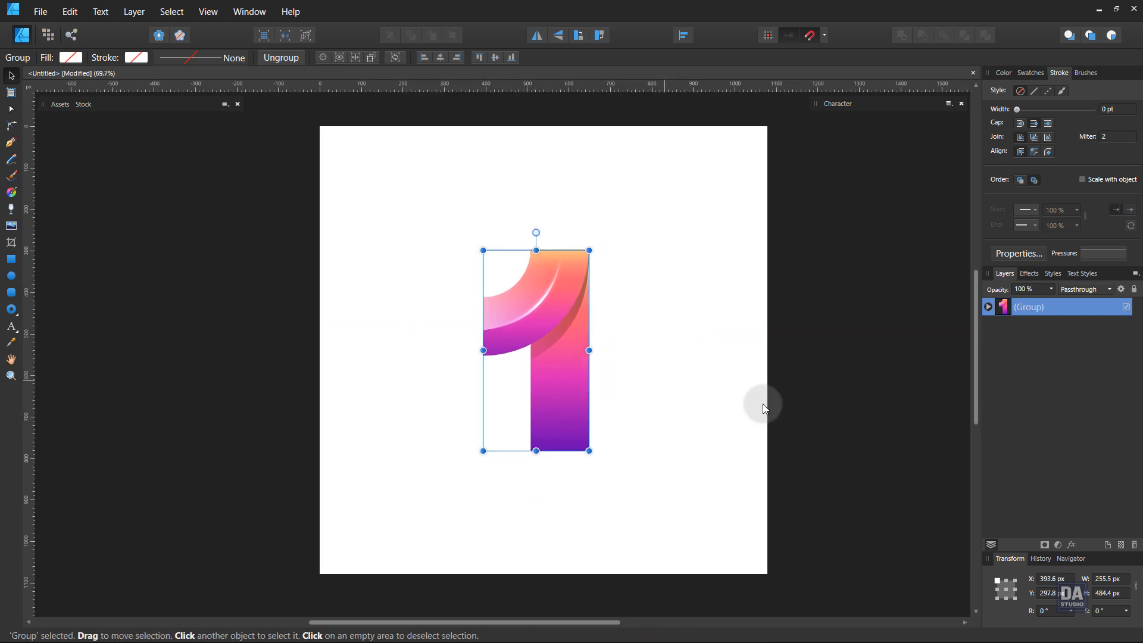
Add a Multiply outer shadow to the grouped numeral with 45% opacity, about 30.3 px radius, 15.4 px offset and a 270° angle.
{"action": "left_click", "coordinate": [1070, 544]}
{"action": "left_click", "coordinate": [752, 230]}
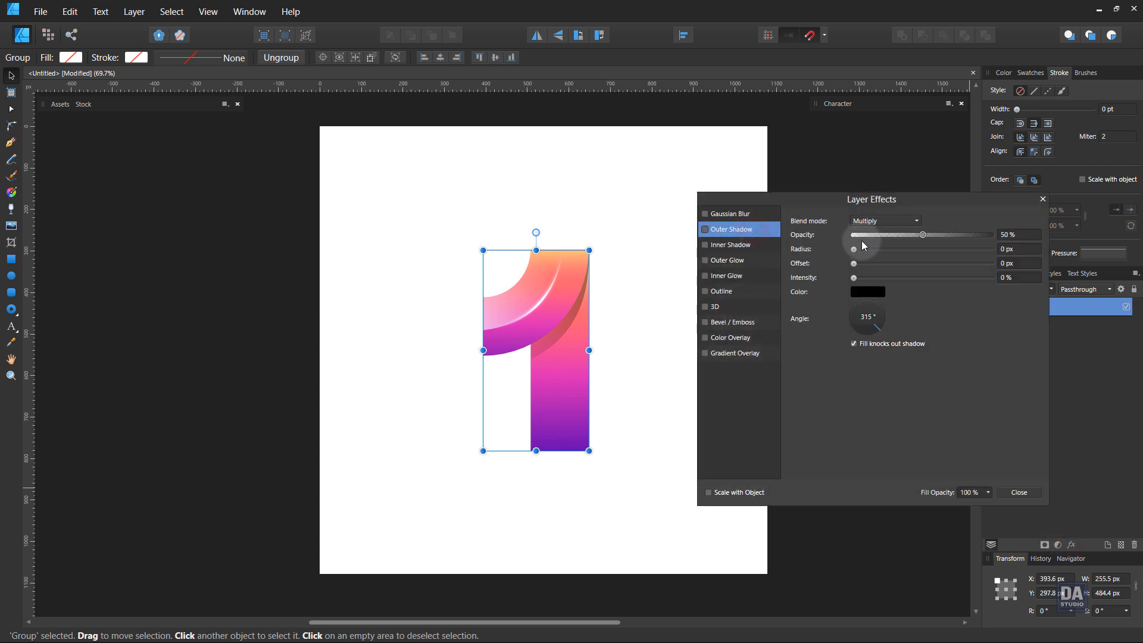
{"action": "left_click_drag", "start_coordinate": [864, 246], "coordinate": [907, 235]}
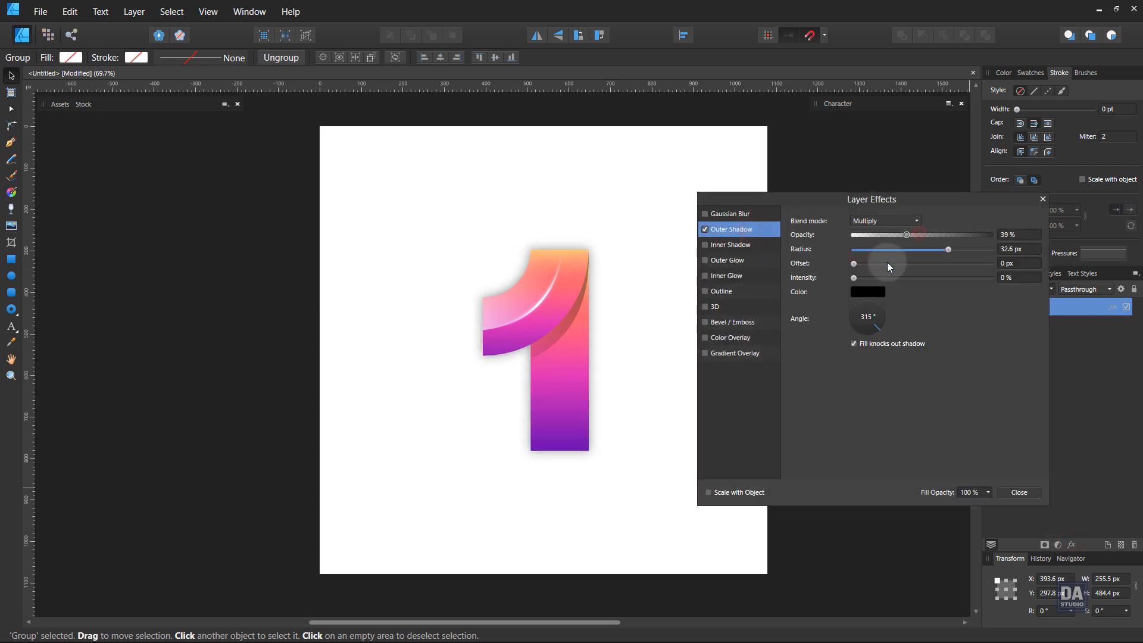
{"action": "left_click_drag", "start_coordinate": [875, 328], "coordinate": [867, 331]}
{"action": "left_click_drag", "start_coordinate": [854, 263], "coordinate": [945, 251]}
{"action": "left_click", "coordinate": [1012, 492]}
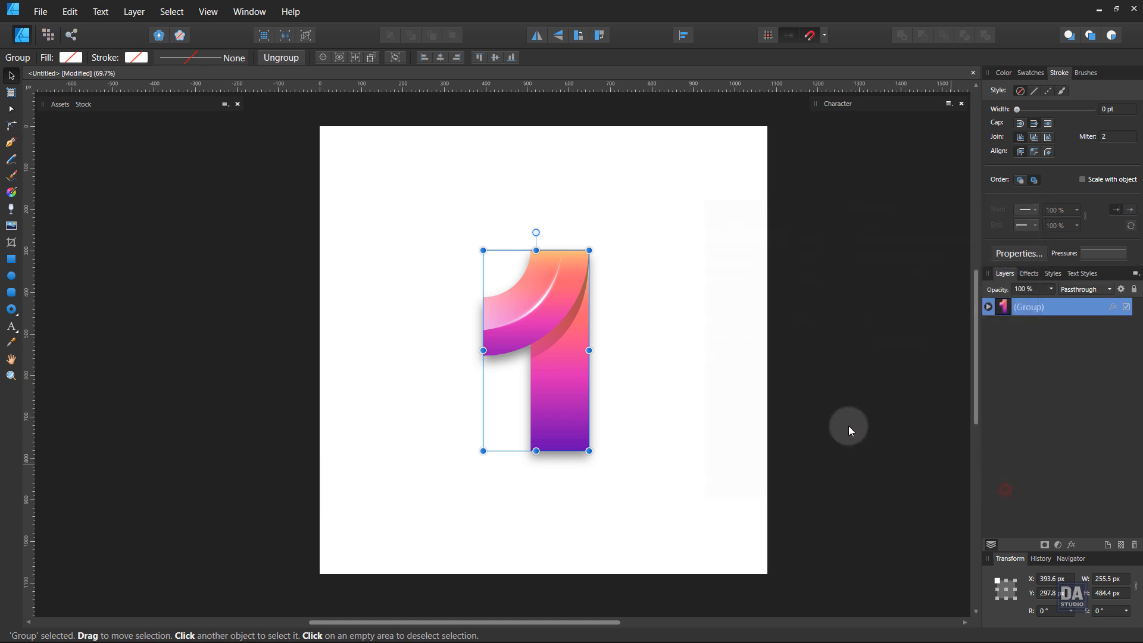
{"action": "left_click", "coordinate": [821, 415]}
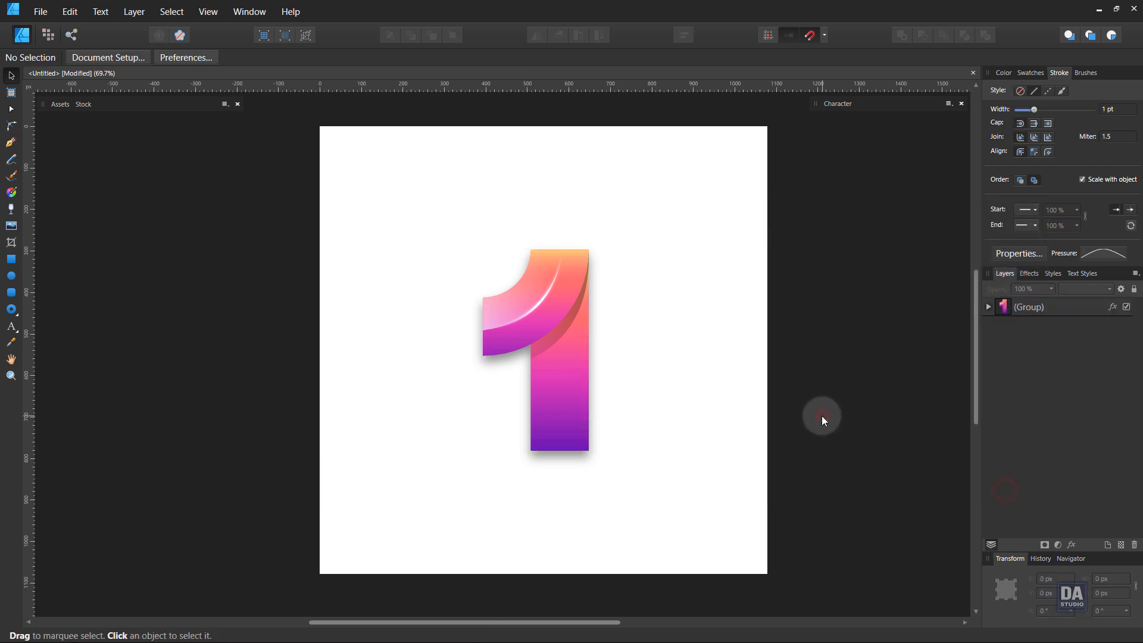
Draw a 1080 by 1080 px rectangle covering the whole page and fill it with a very dark navy, saturation 14 and lightness 15.
{"action": "left_click", "coordinate": [11, 258]}
{"action": "left_click_drag", "start_coordinate": [320, 126], "coordinate": [760, 570]}
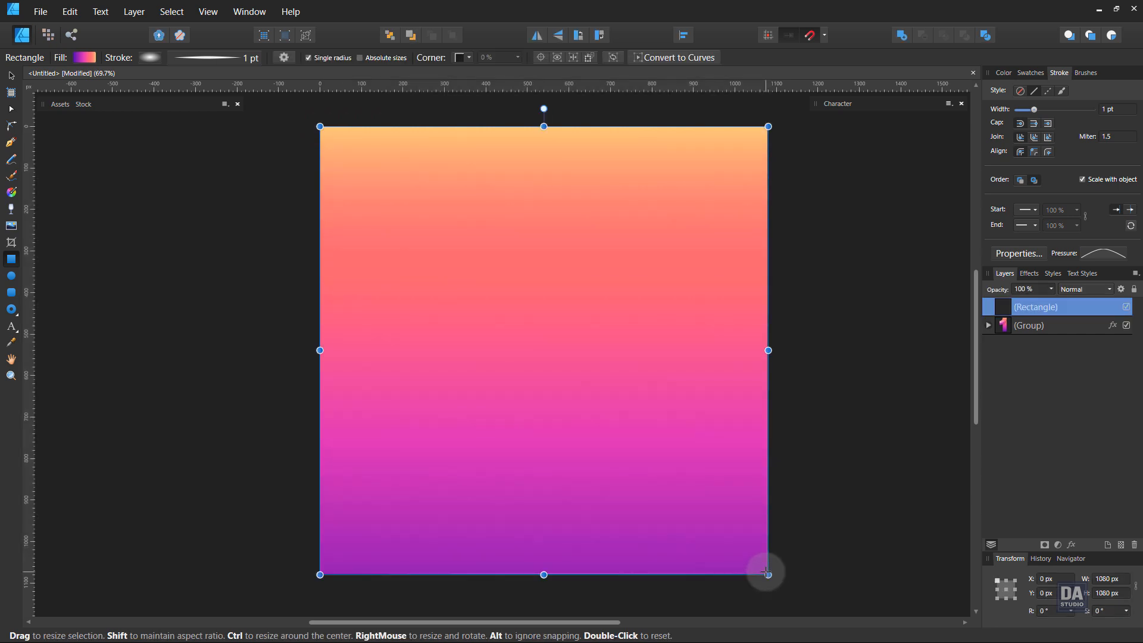
{"action": "left_click", "coordinate": [1031, 72]}
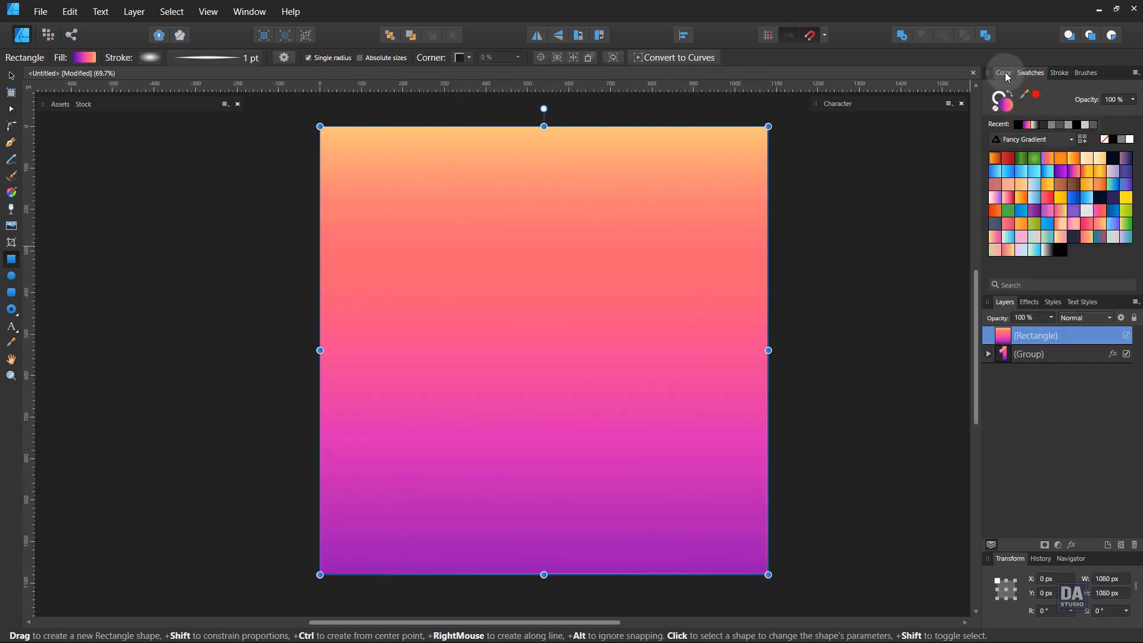
{"action": "left_click", "coordinate": [1004, 73]}
{"action": "left_click", "coordinate": [1038, 109]}
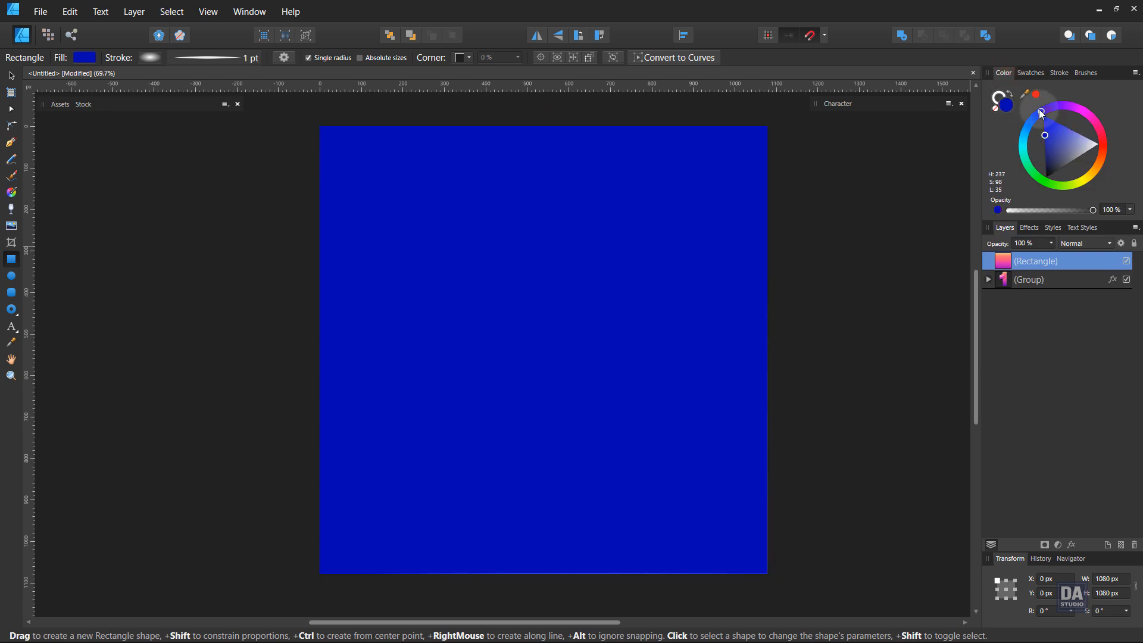
{"action": "left_click_drag", "start_coordinate": [1048, 146], "coordinate": [1054, 168]}
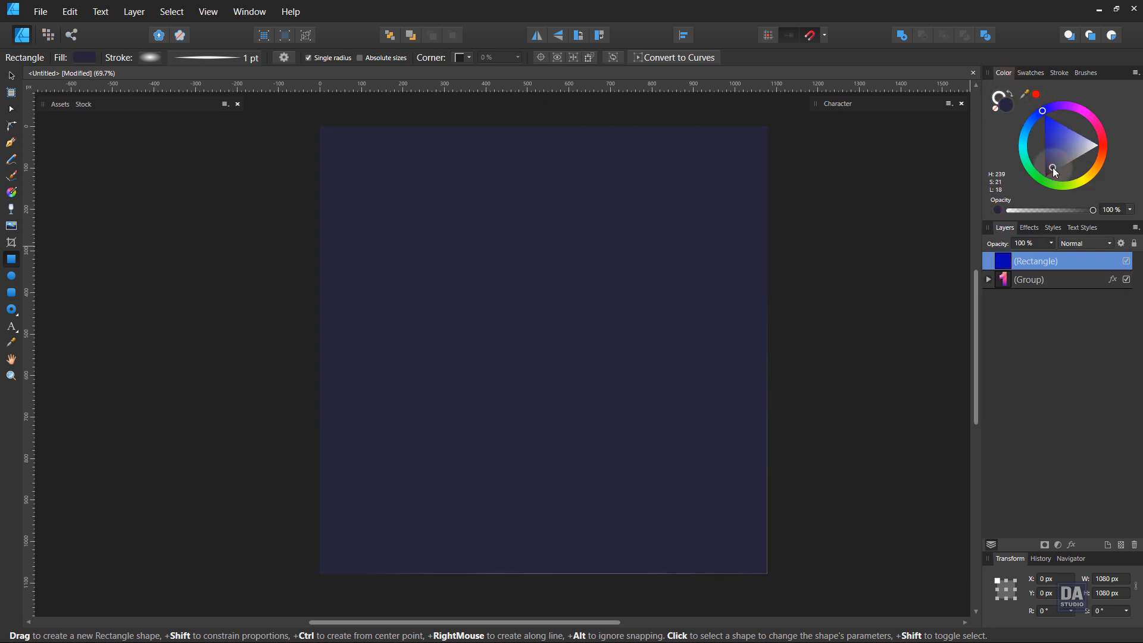
Add 38% noise to the fill of the page-sized rectangle.
{"action": "left_click", "coordinate": [997, 210]}
{"action": "left_click", "coordinate": [1030, 209]}
{"action": "left_click_drag", "start_coordinate": [1039, 209], "coordinate": [1041, 209]}
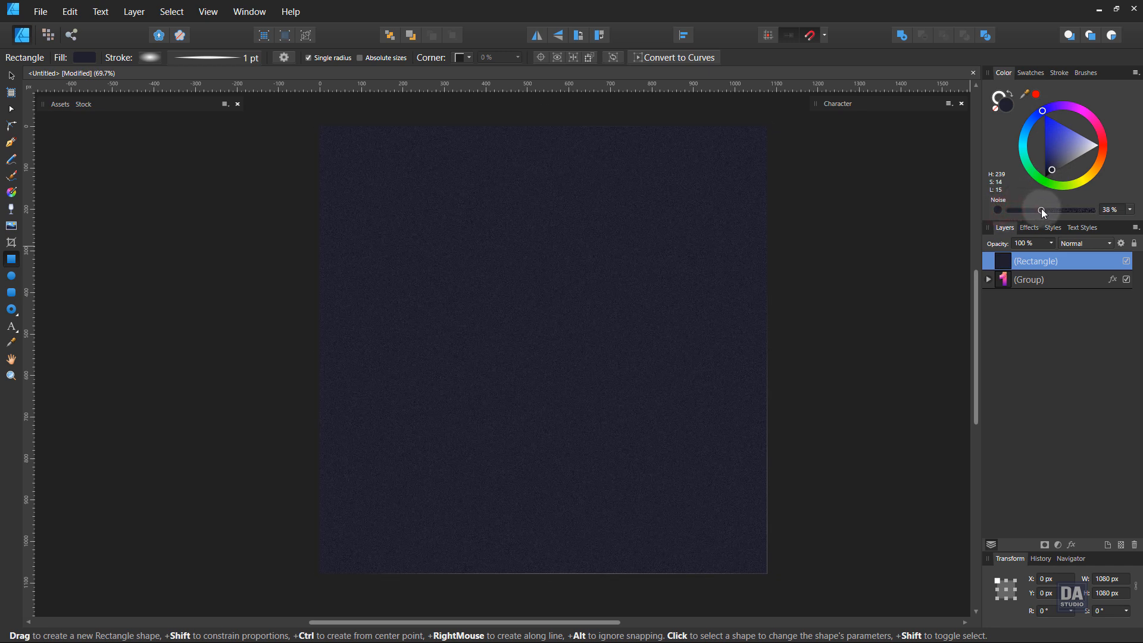
Remove the stroke from the page-sized rectangle and move it behind the numeral group in the layer order.
{"action": "left_click", "coordinate": [995, 109]}
{"action": "left_click_drag", "start_coordinate": [1066, 266], "coordinate": [1072, 304]}
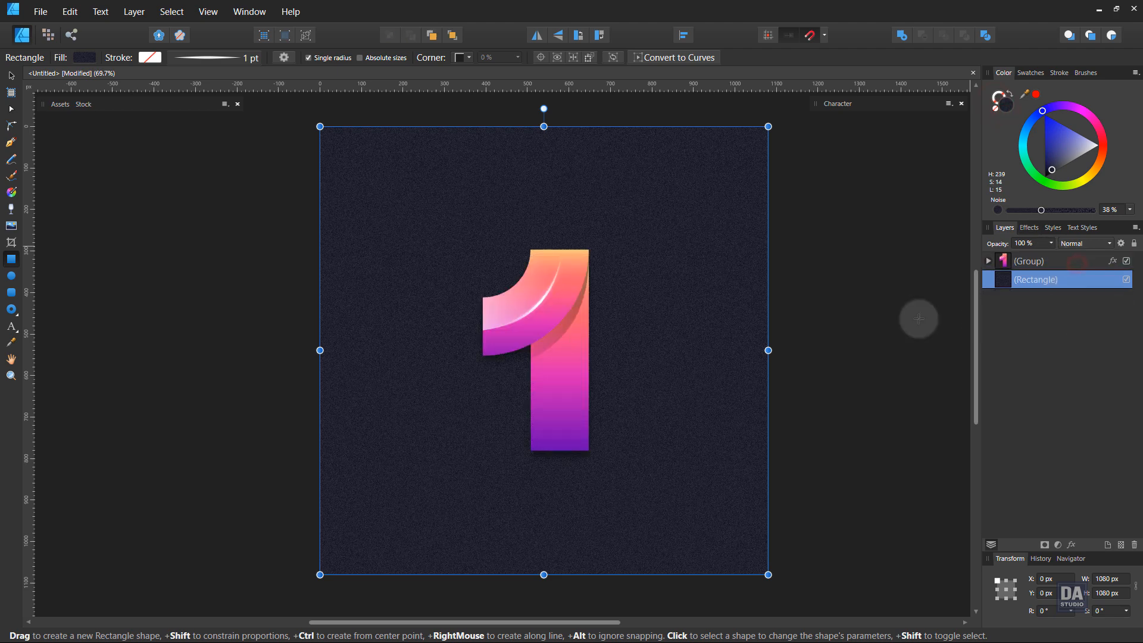
{"action": "left_click", "coordinate": [862, 320]}
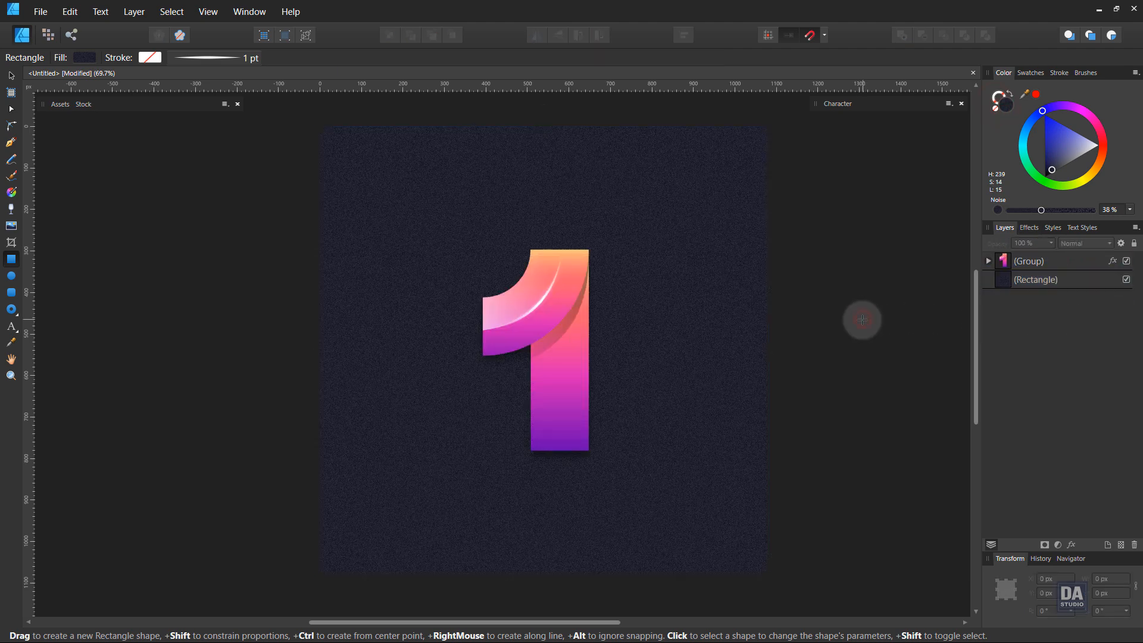
Lower the opacity of the outer shadow on the numeral group, then close its effects and deselect it.
{"action": "left_click", "coordinate": [567, 399]}
{"action": "left_click", "coordinate": [1111, 260]}
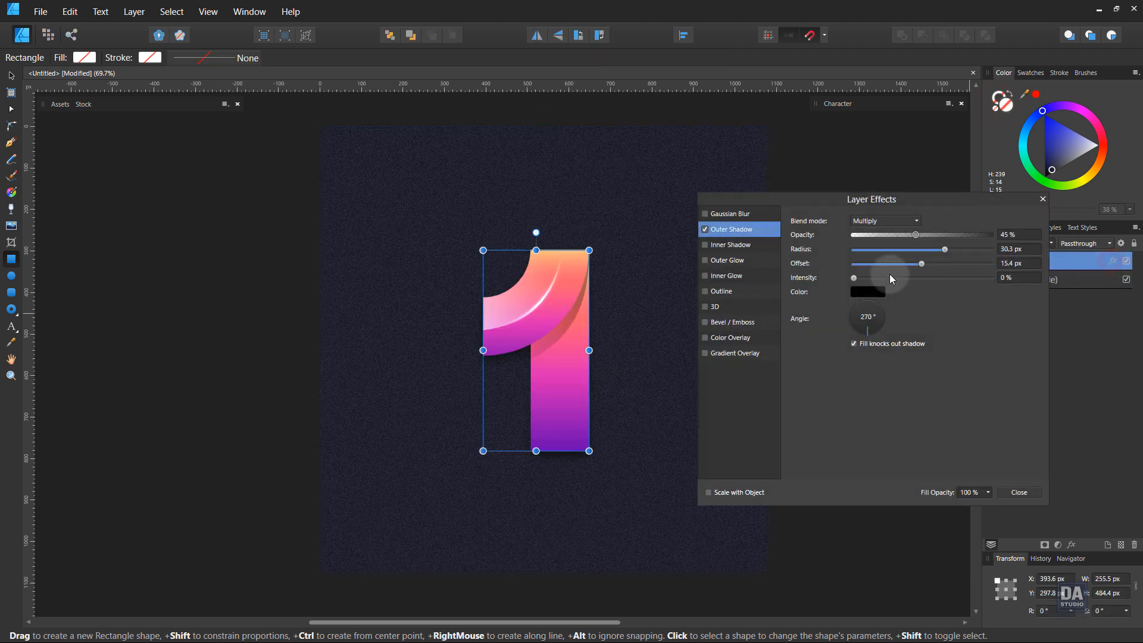
{"action": "left_click_drag", "start_coordinate": [913, 236], "coordinate": [897, 235]}
{"action": "left_click", "coordinate": [1019, 492]}
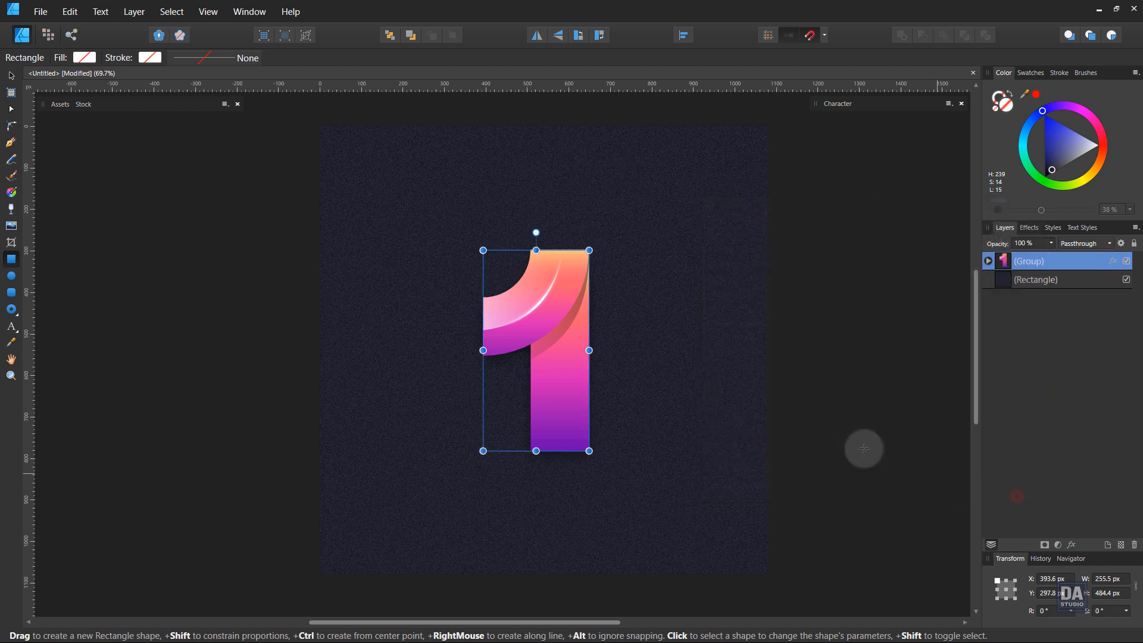
{"action": "left_click", "coordinate": [855, 445]}
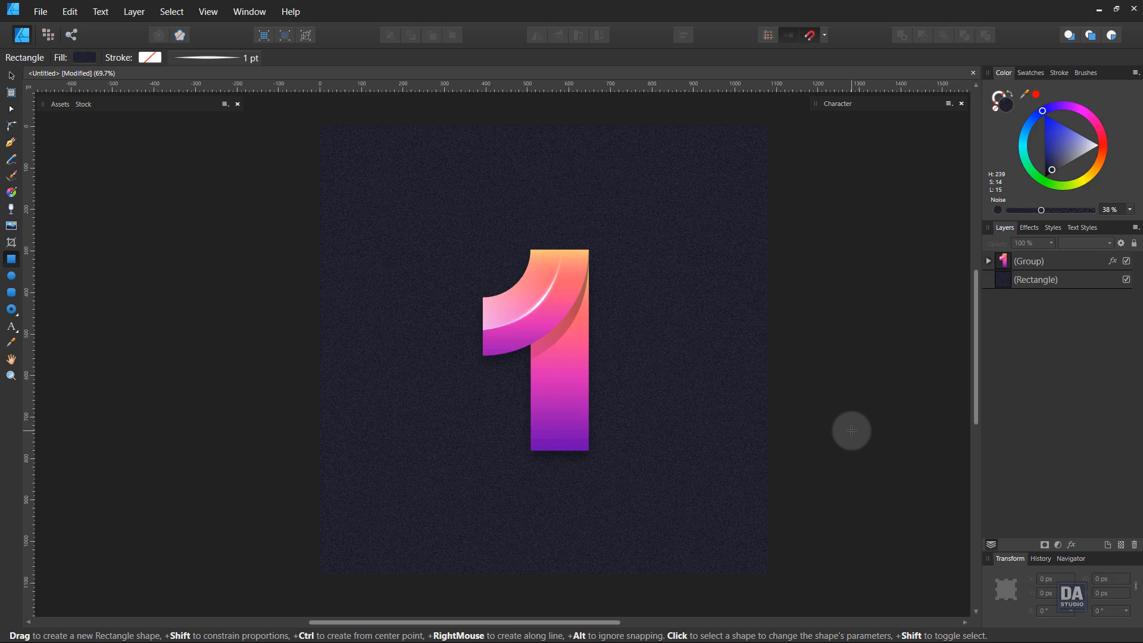